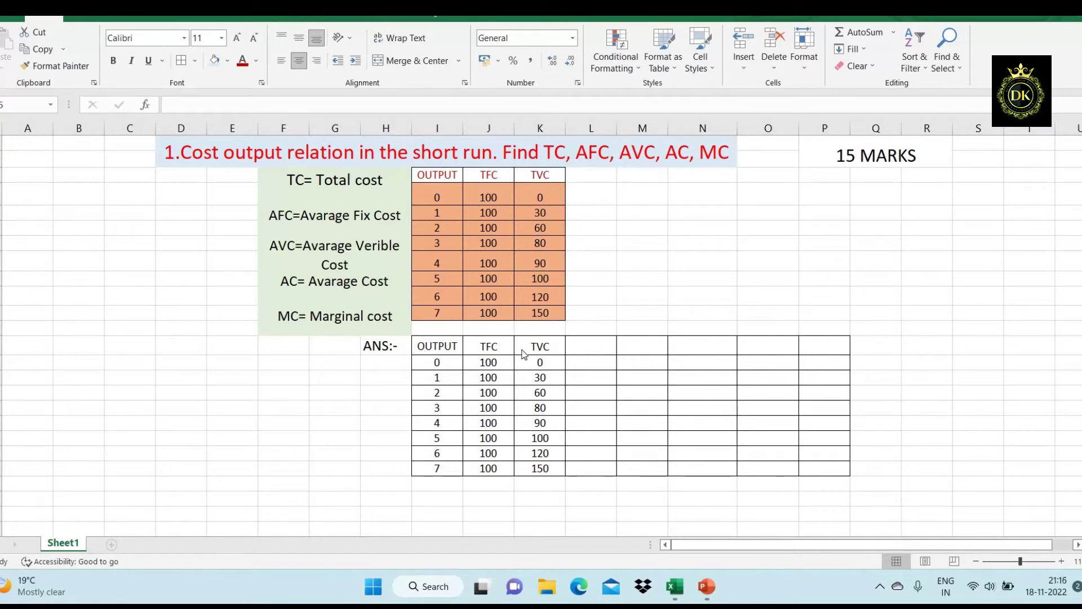
Add the headers TC, AFC, AVC, AC and MC to the empty columns after TVC in the answer table
shift+click(578, 345)
click(579, 345)
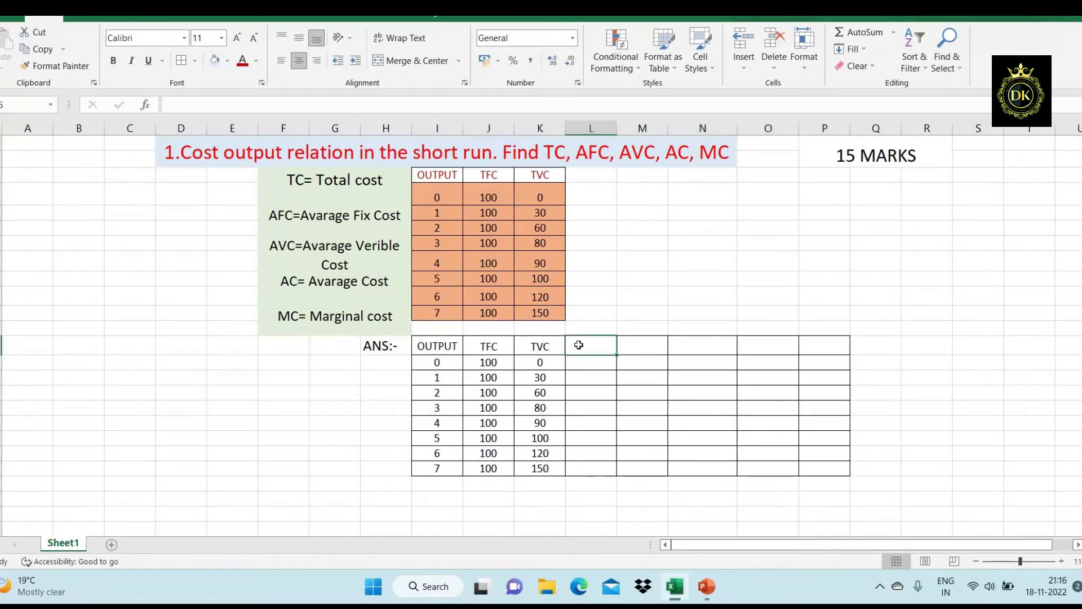
text(TC)
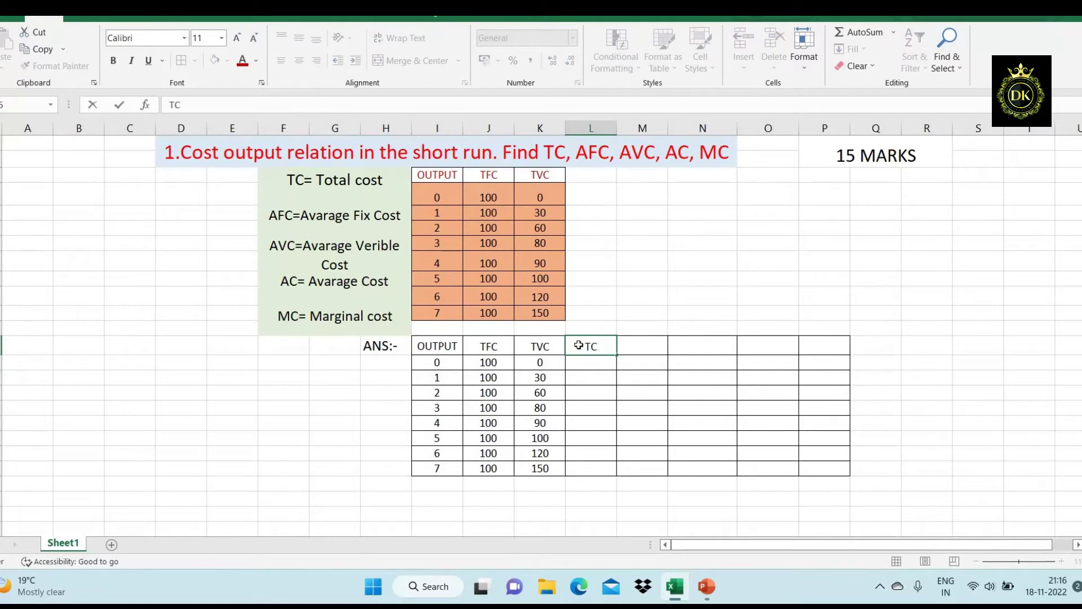
key(Tab)
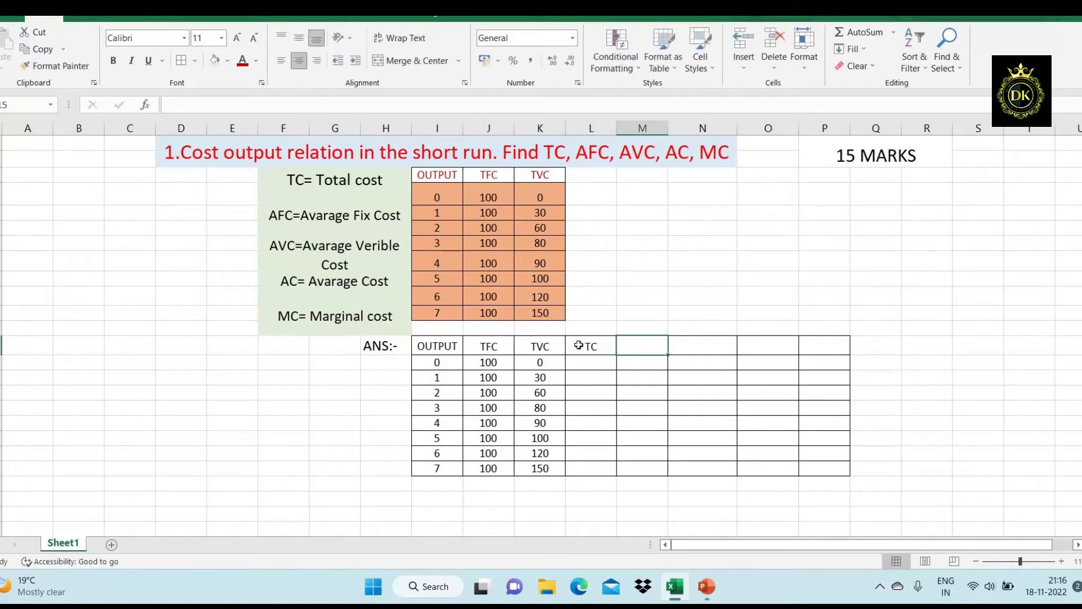
text(AFC)
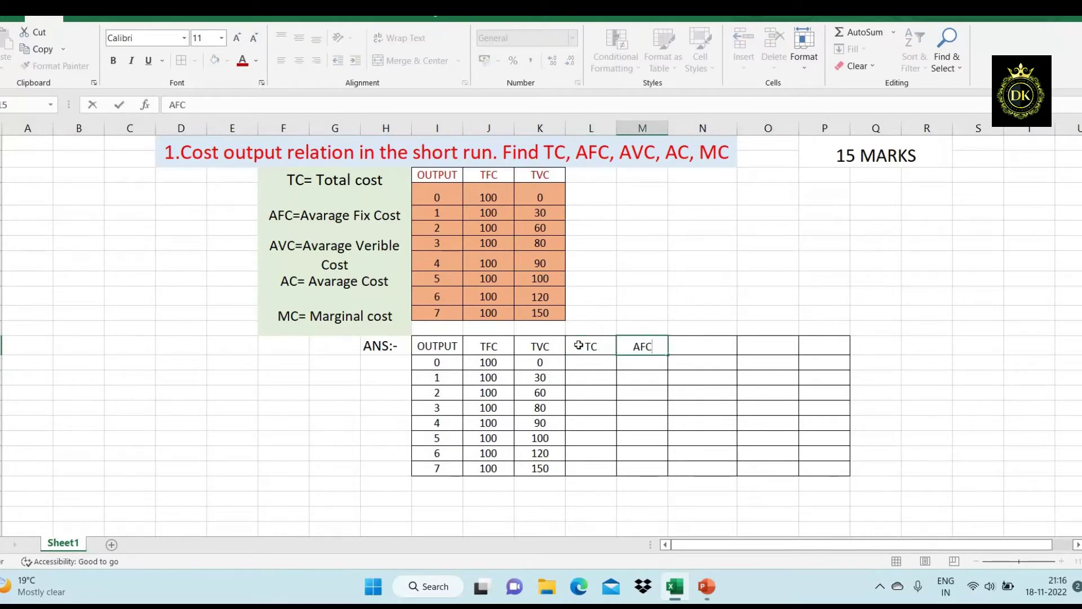
key(Tab)
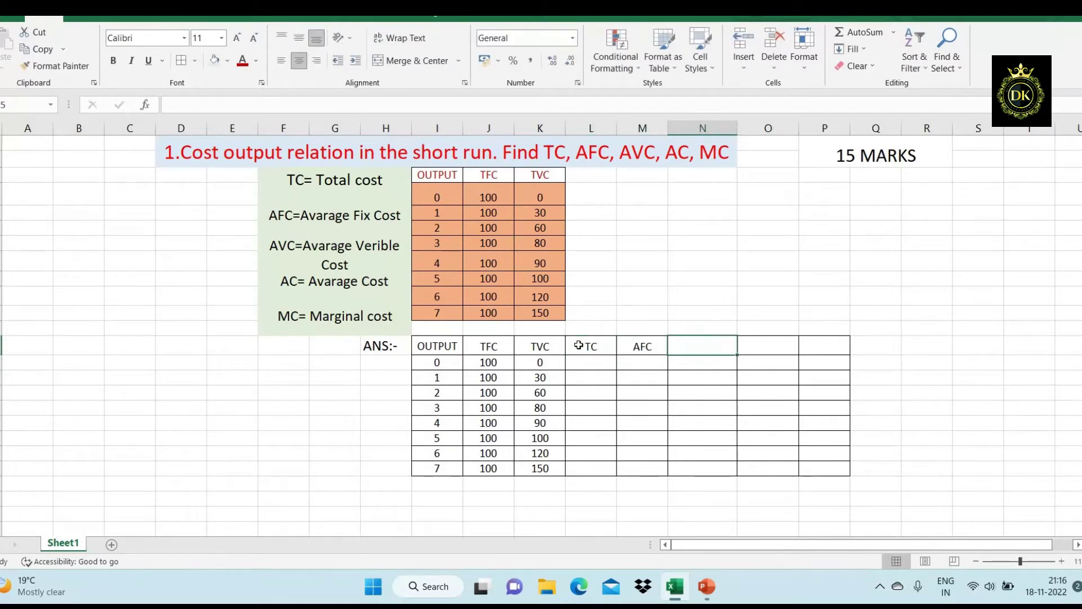
text(AVC)
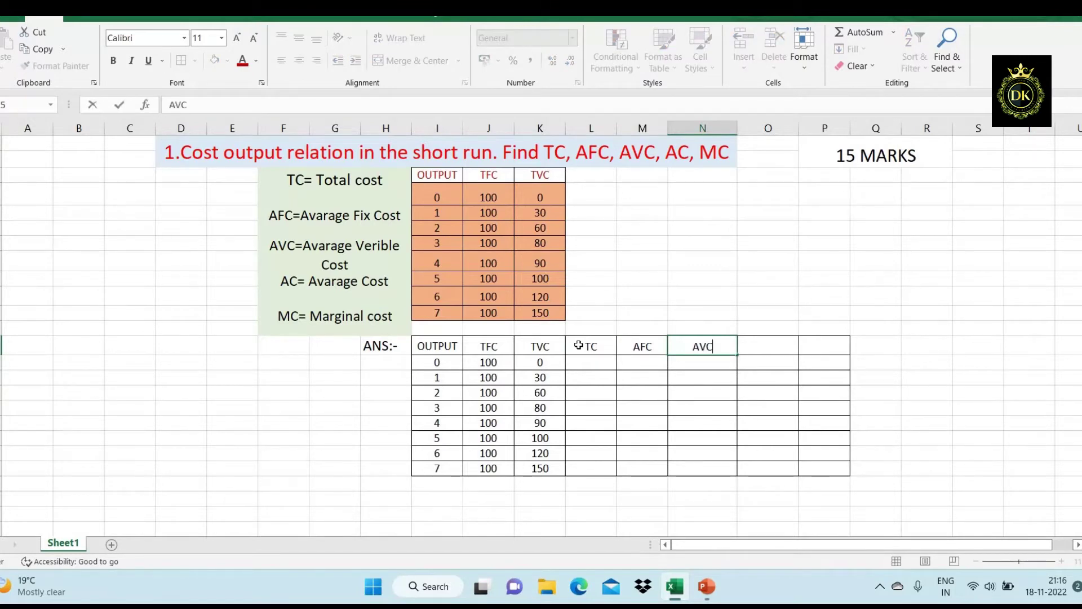
key(Tab)
text(AC)
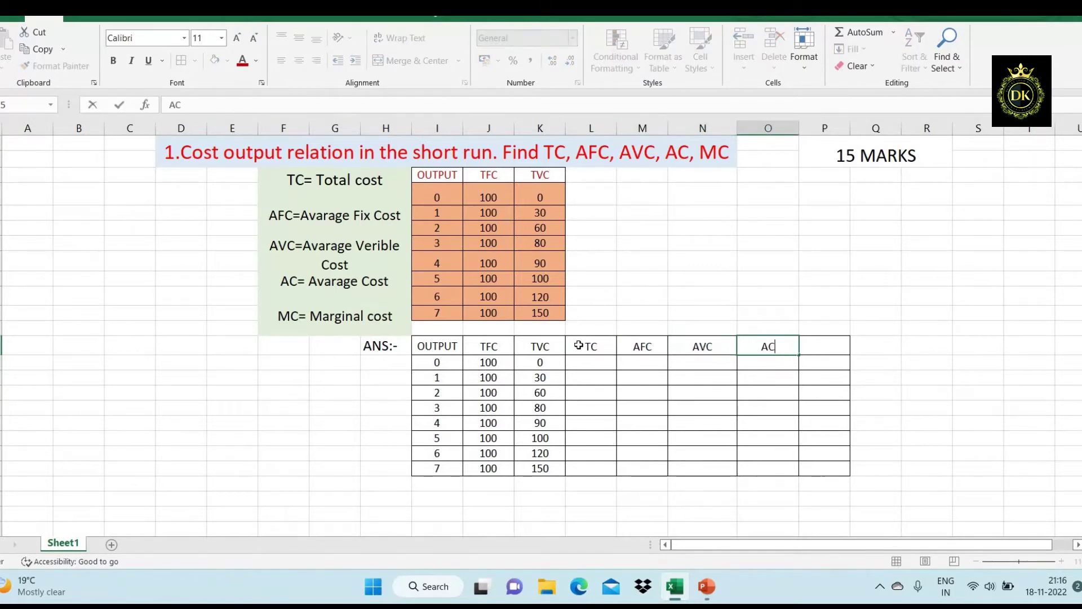
key(Tab)
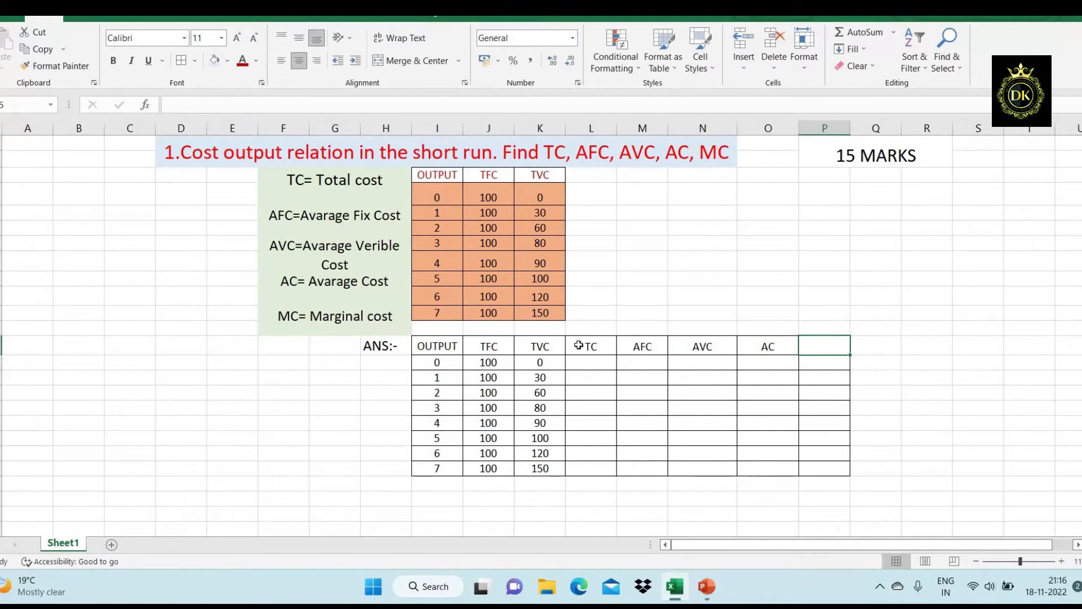
text(MC)
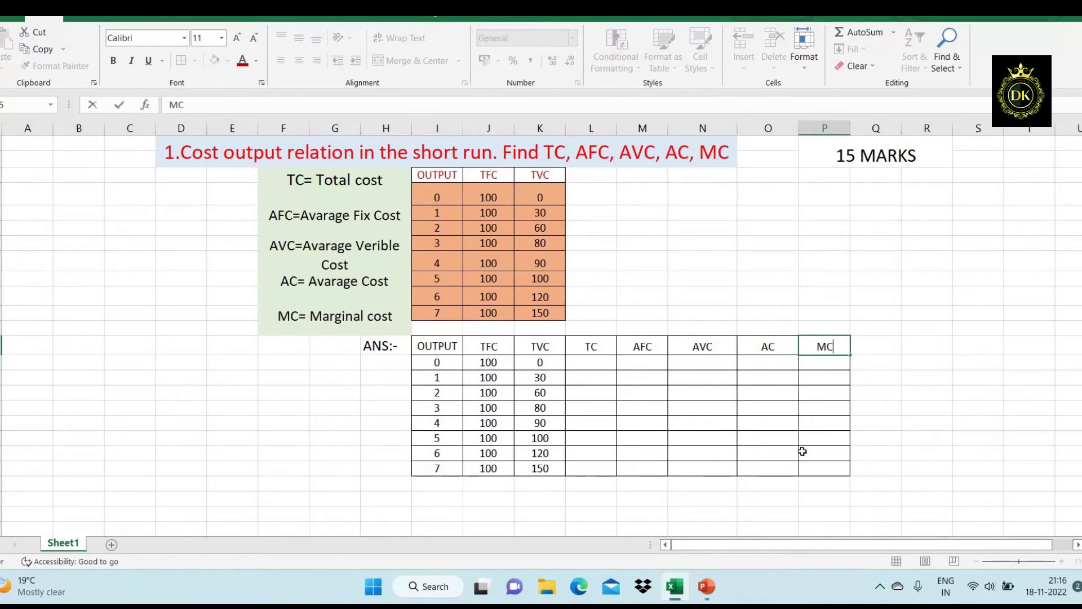
Fill the answer table's TC column for outputs 0 to 7 with AutoSum totals of TFC and TVC
click(608, 365)
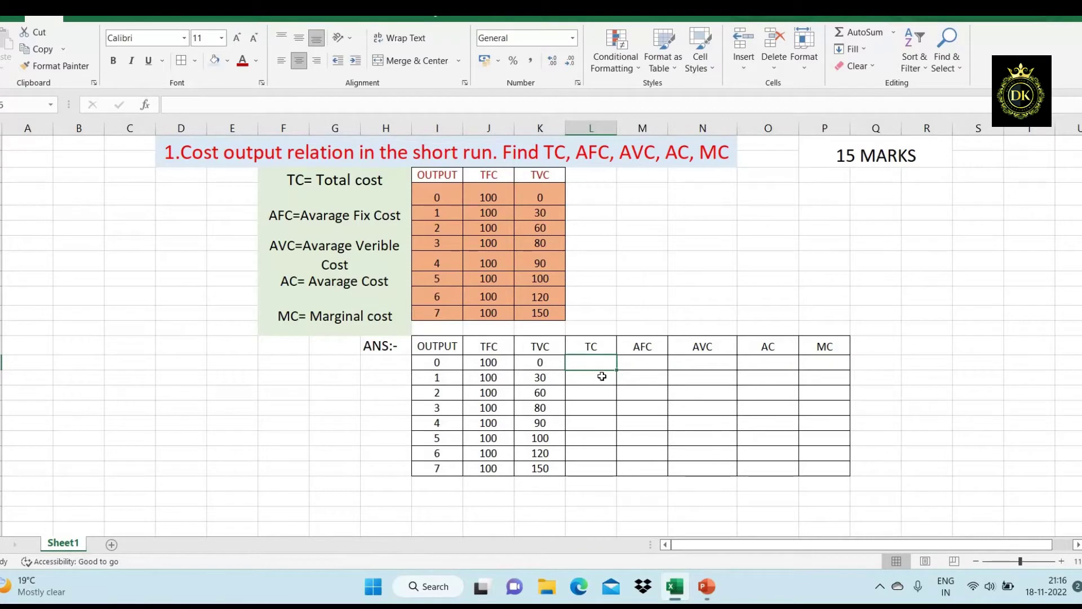
drag(474, 364, 602, 364)
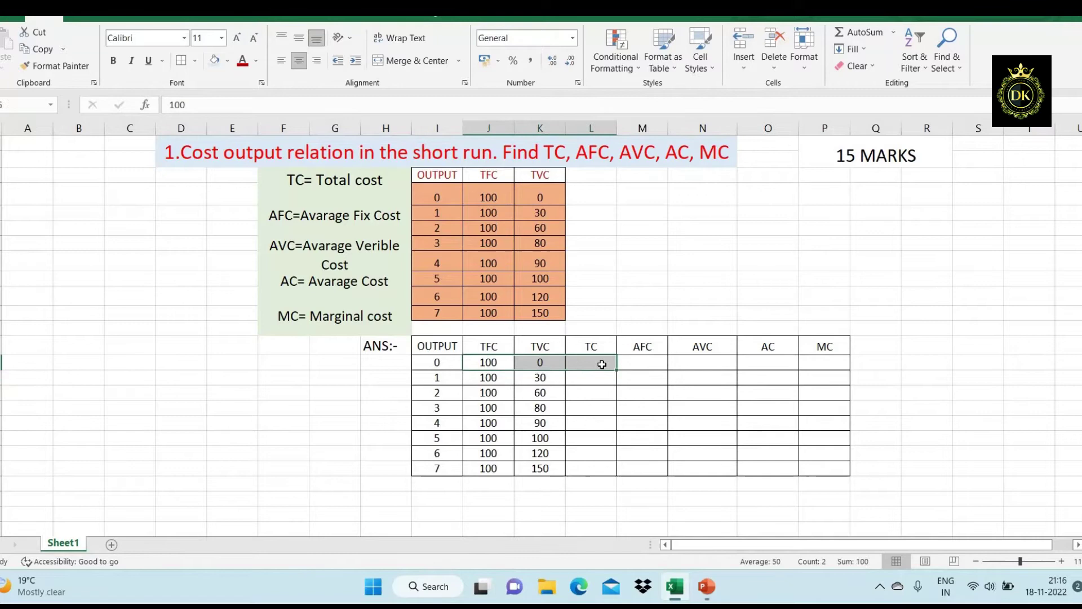
click(862, 34)
drag(502, 381, 598, 378)
click(862, 33)
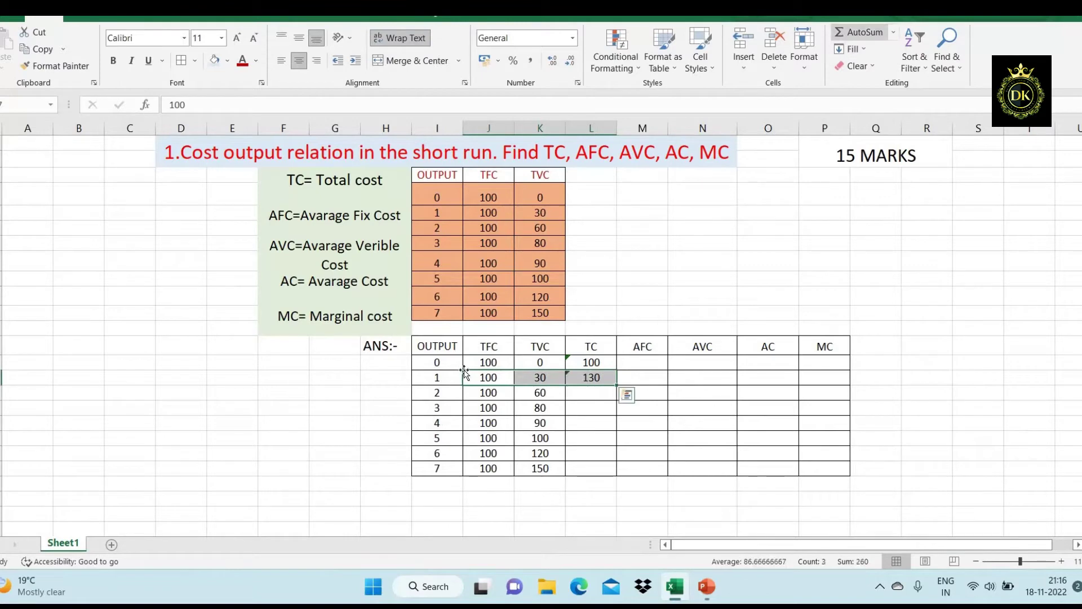
drag(489, 392, 496, 437)
drag(561, 475, 622, 472)
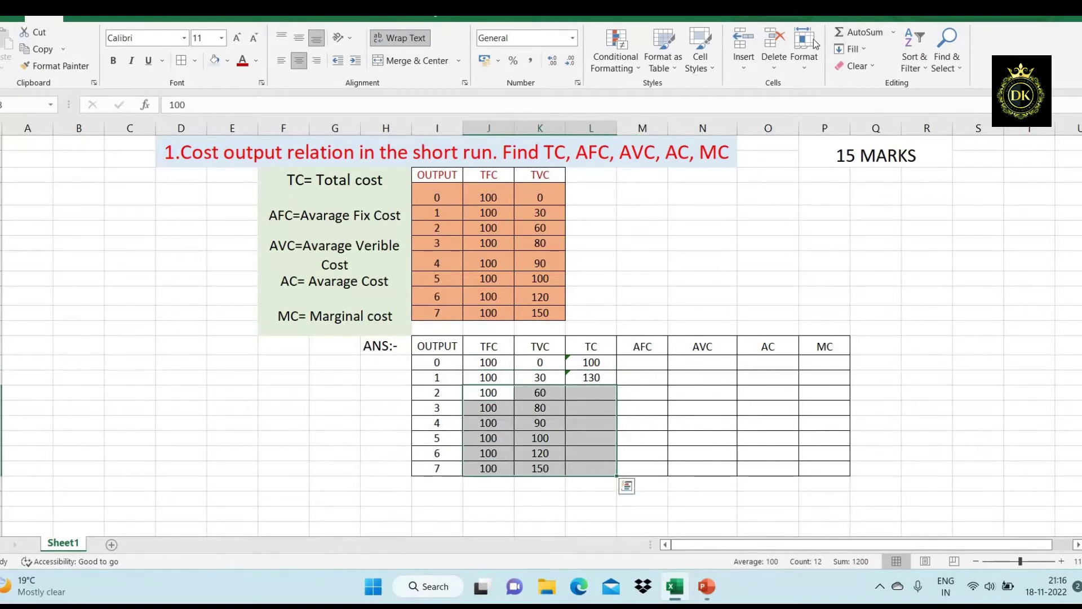
click(845, 34)
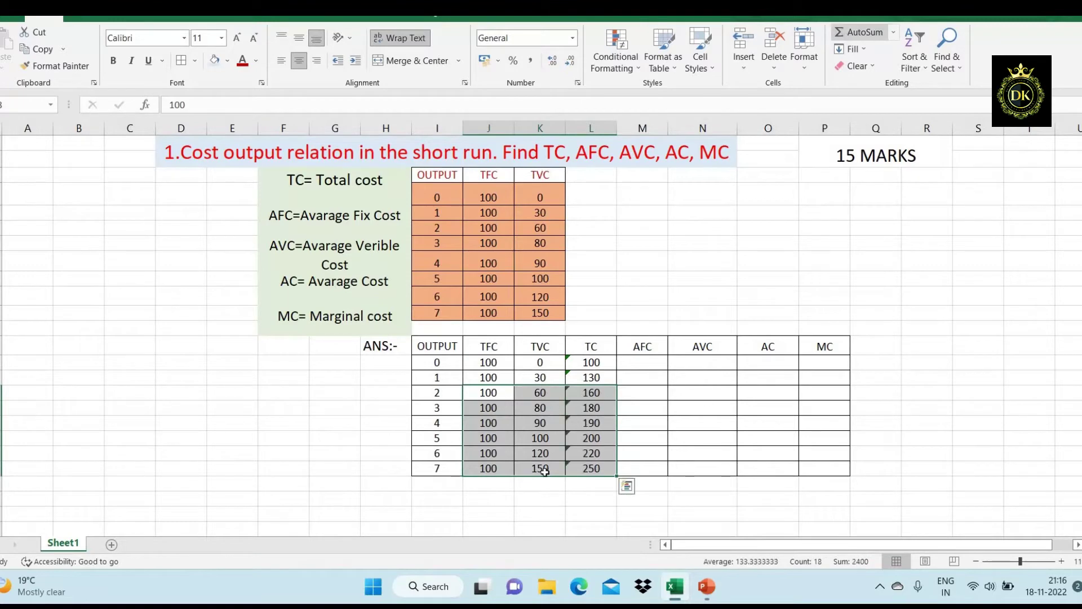
Enter the AFC workings for outputs 0 to 2 as the text 100/0=0, 100/1=1 and 100/2=50
click(641, 365)
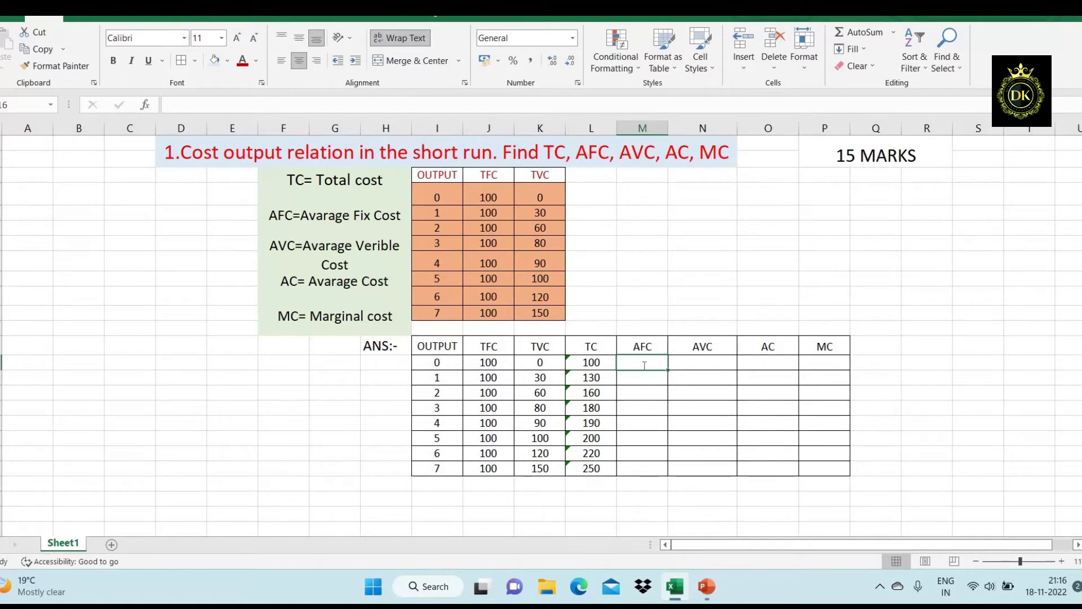
text(100)
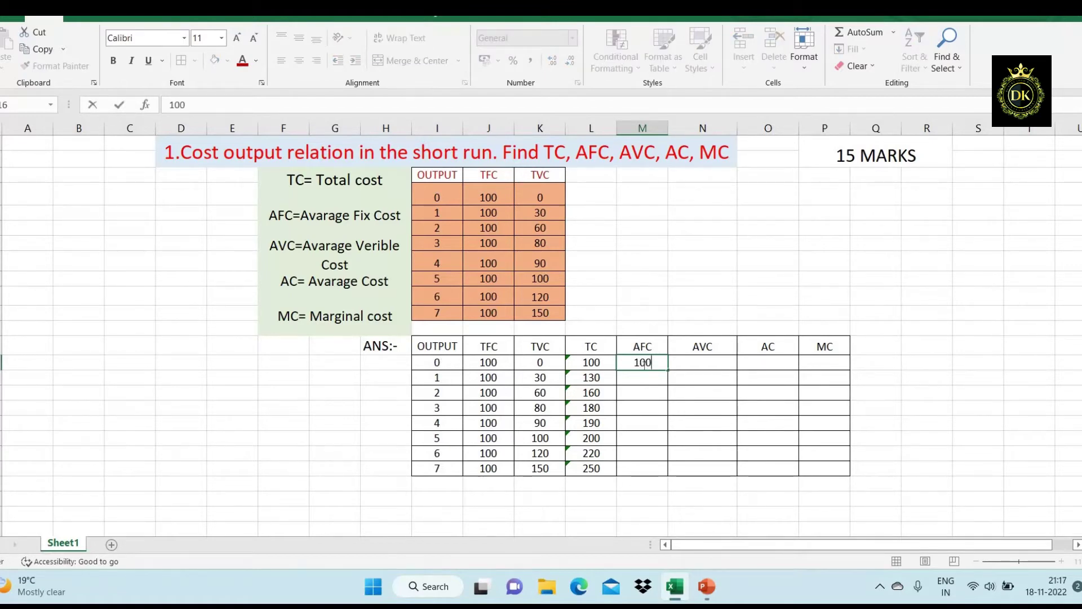
text(/0=0)
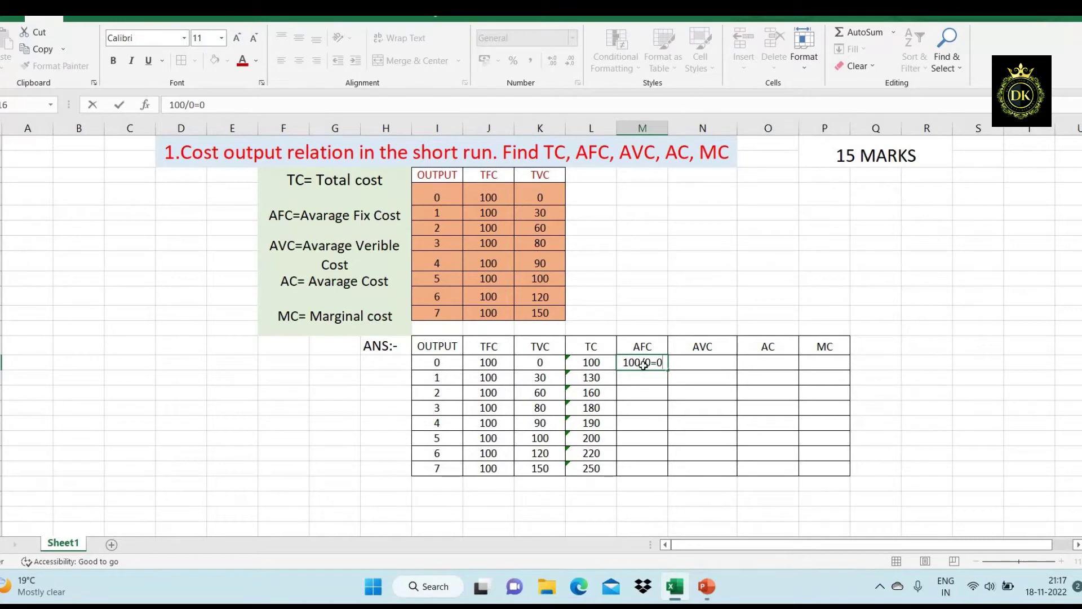
key(Return)
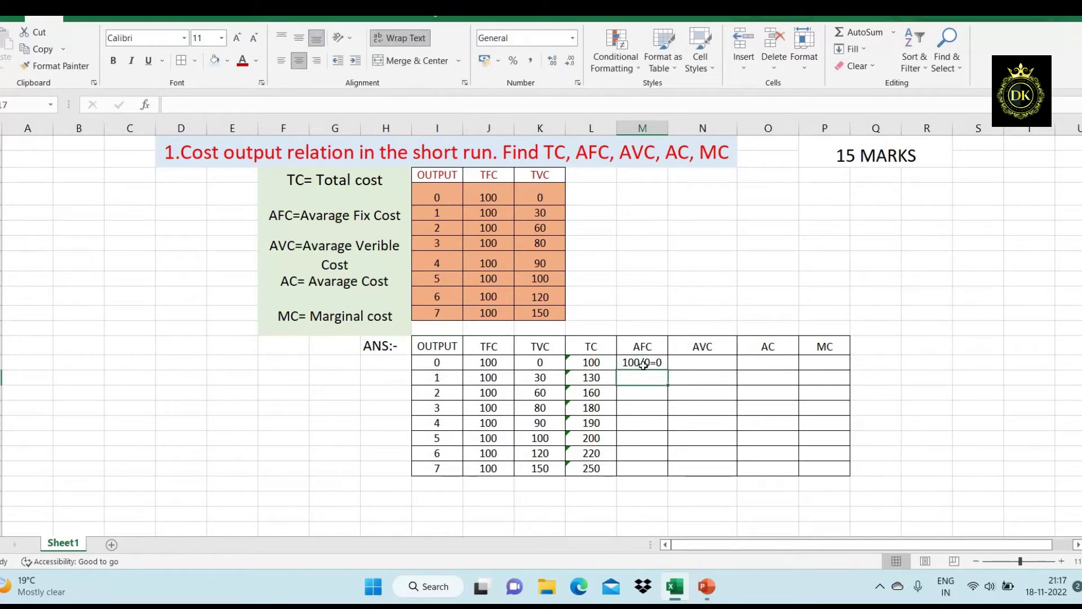
text(100/1=1)
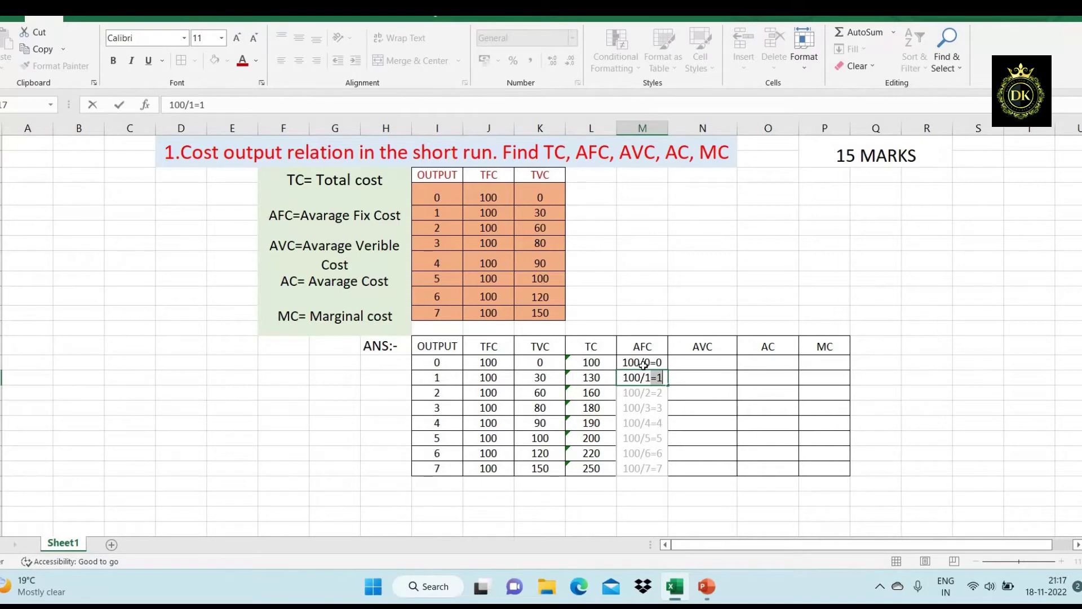
key(shift+Right)
key(shift+Right)
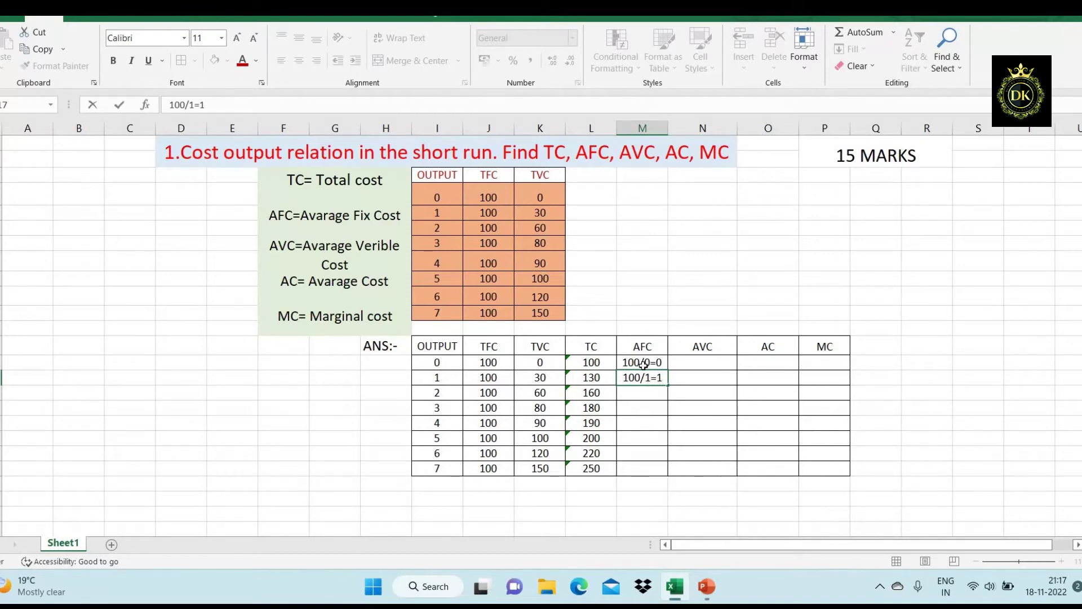
key(Return)
text(1)
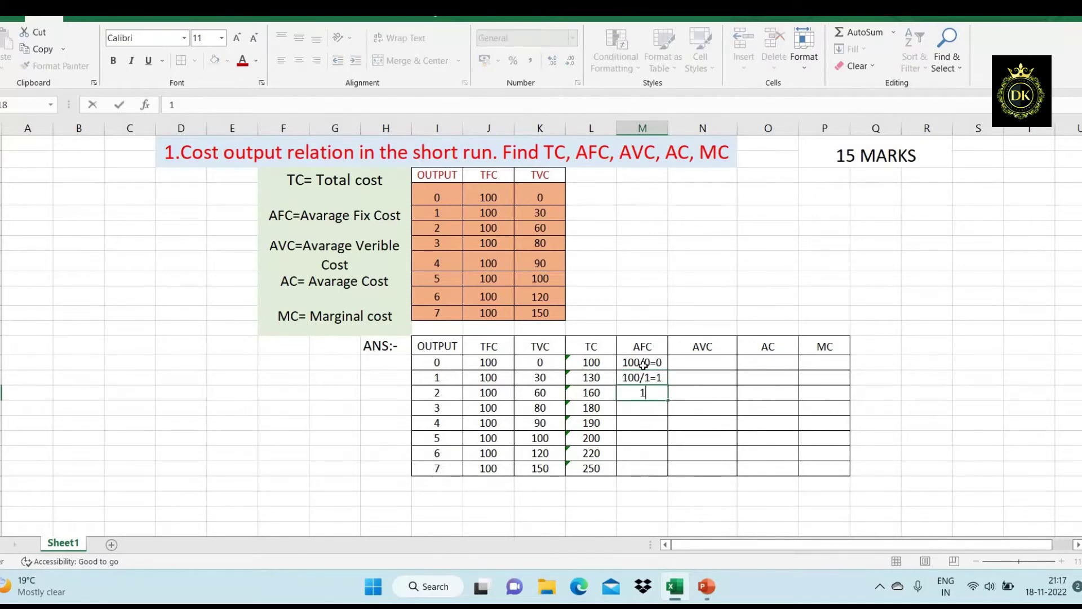
text(00/2=50)
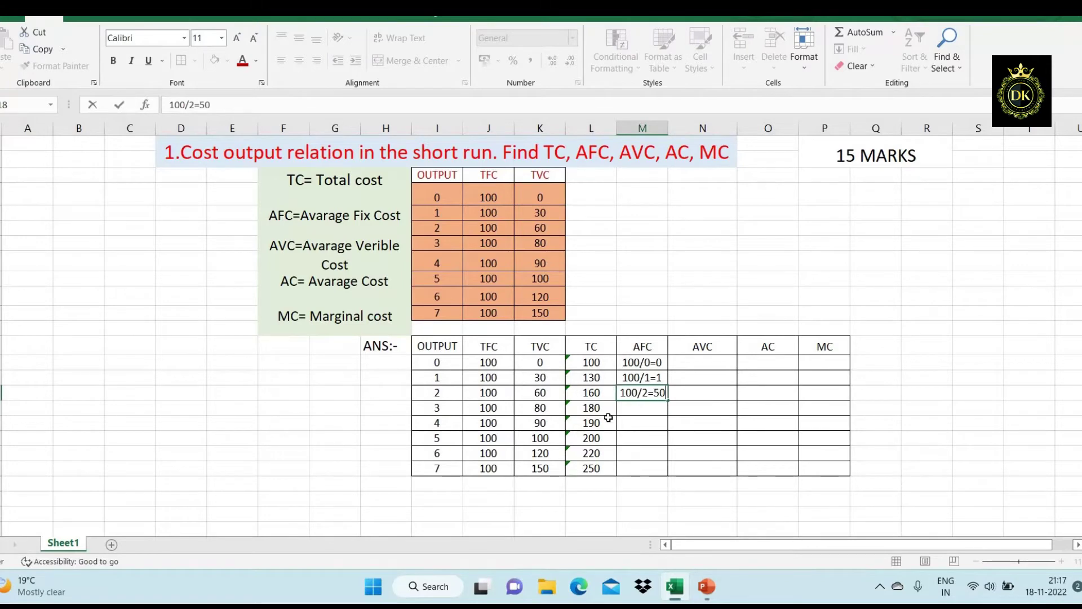
Complete the AFC column for outputs 3 to 7 with 100/3=33.3, 100/4=25, 100/5=20, 100/6=16.67 and 100/7=14.28
click(623, 411)
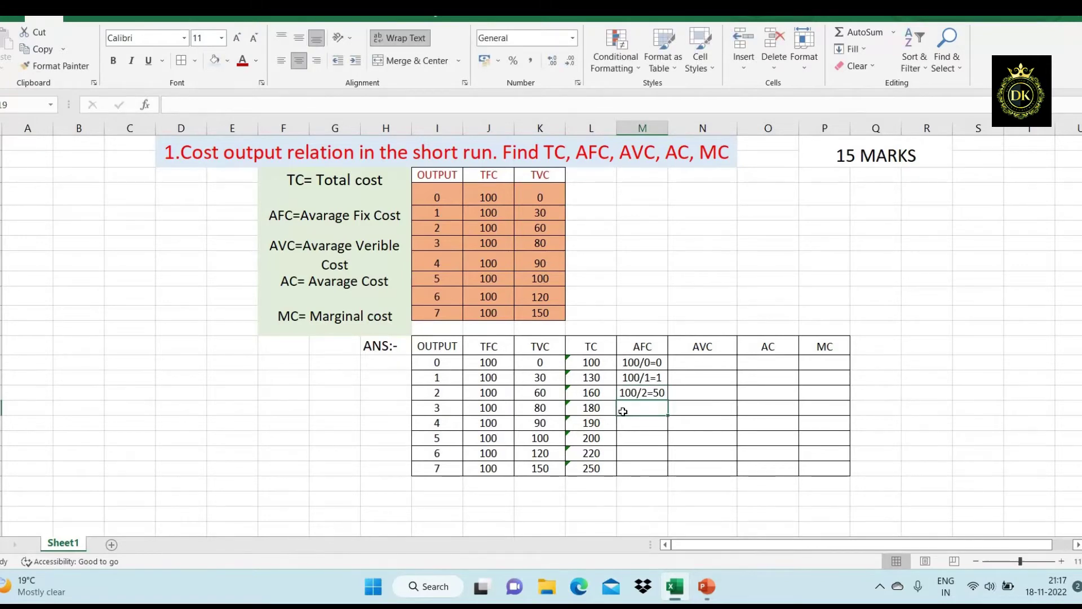
text(100/7=14.28)
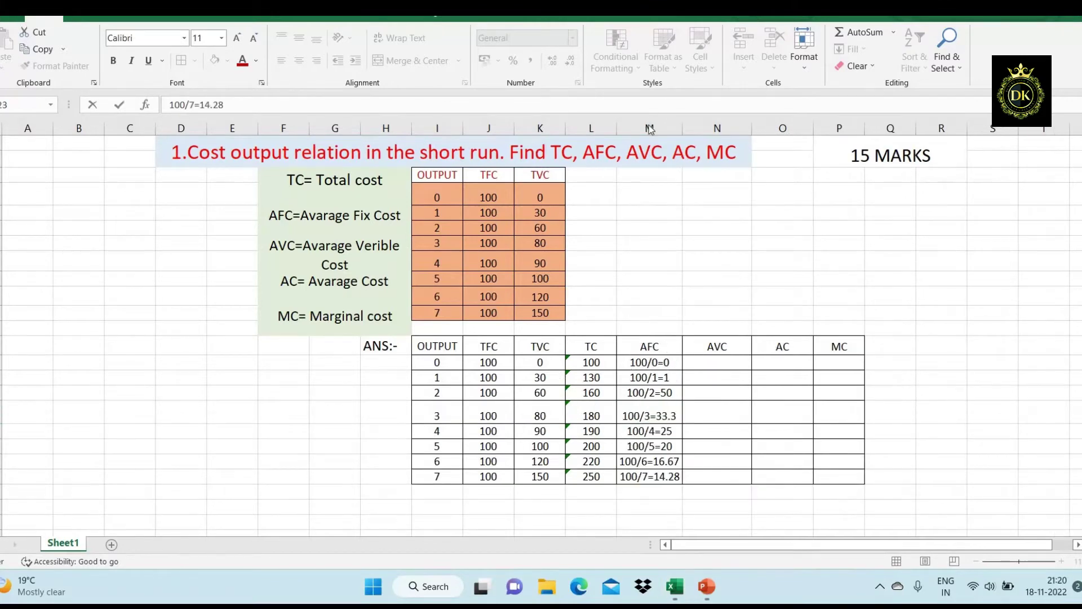
key(Escape)
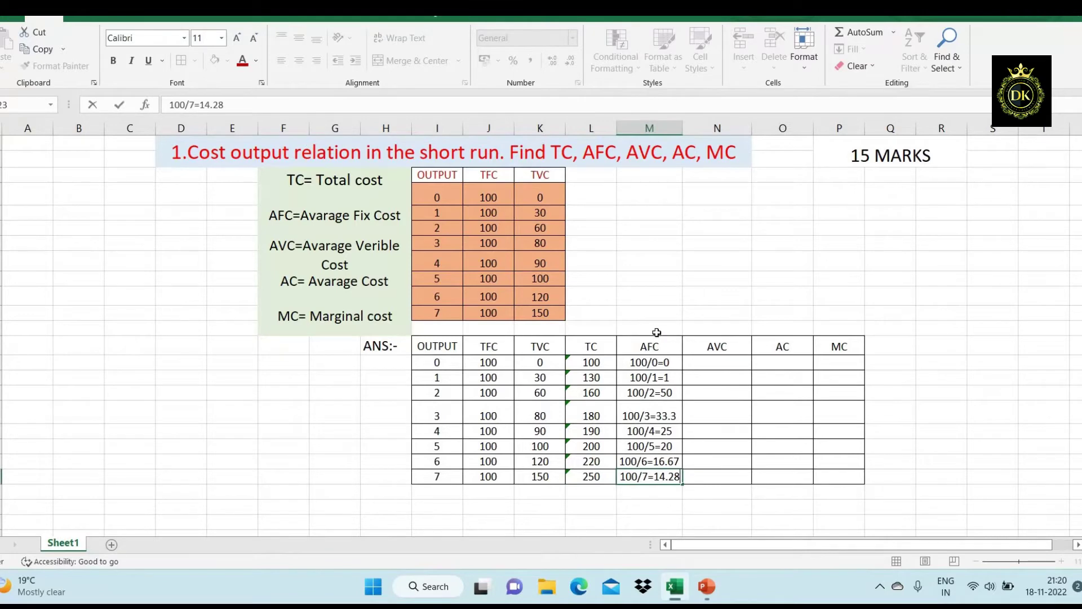
click(655, 330)
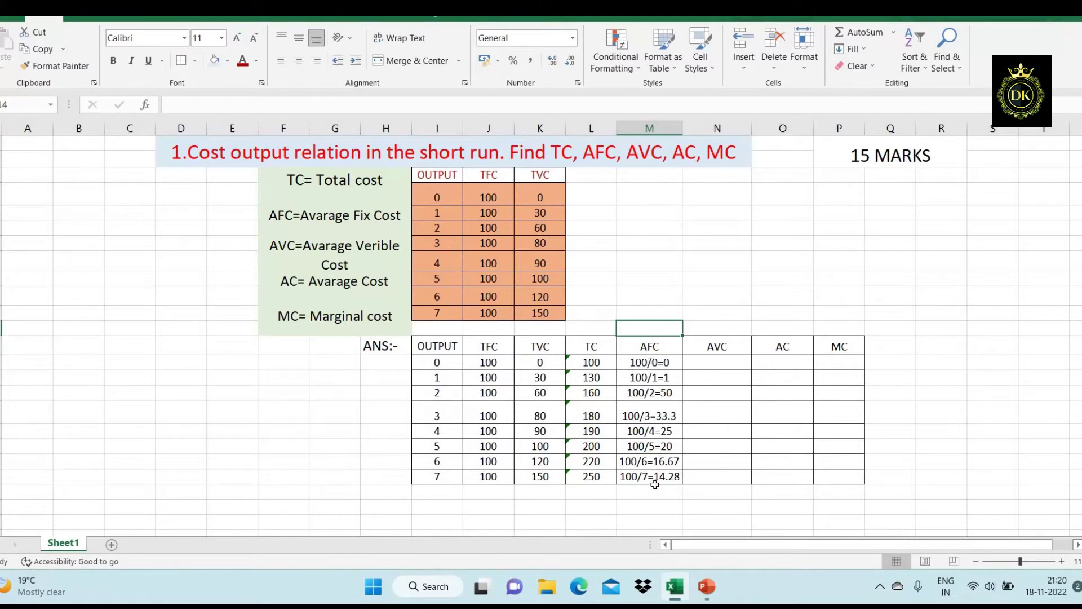
click(487, 478)
click(444, 478)
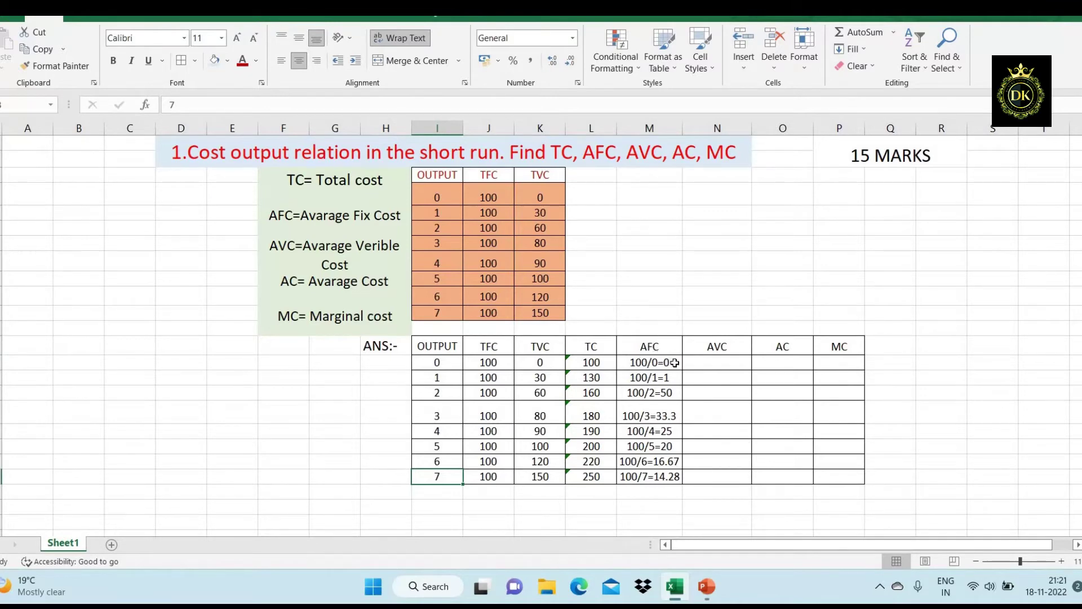
Enter the AVC workings for outputs 0 to 2 as 0, 30/1=30 and 60/2=30
click(715, 362)
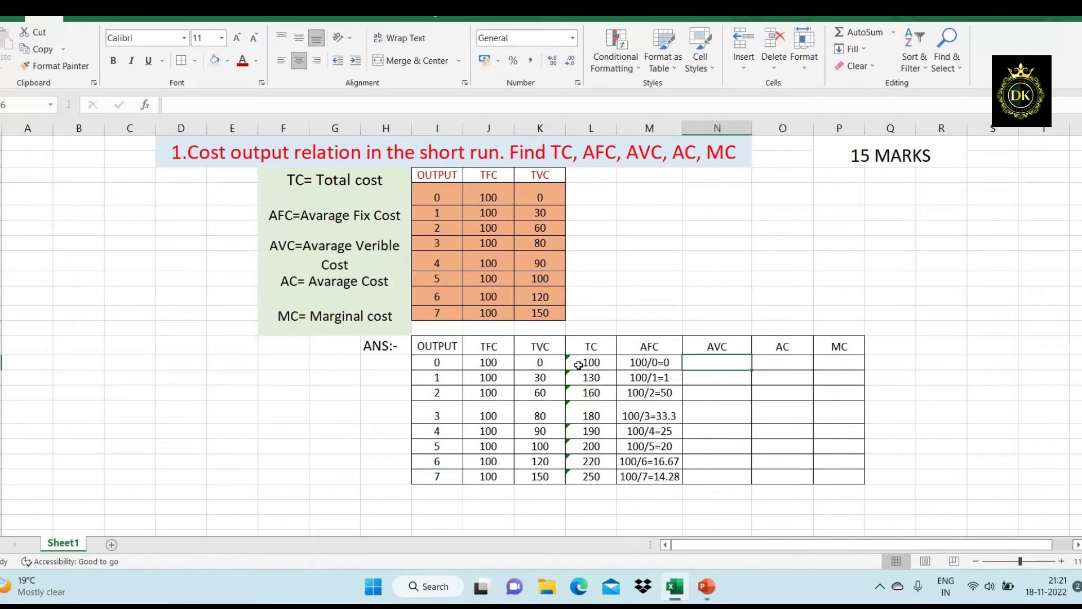
click(550, 361)
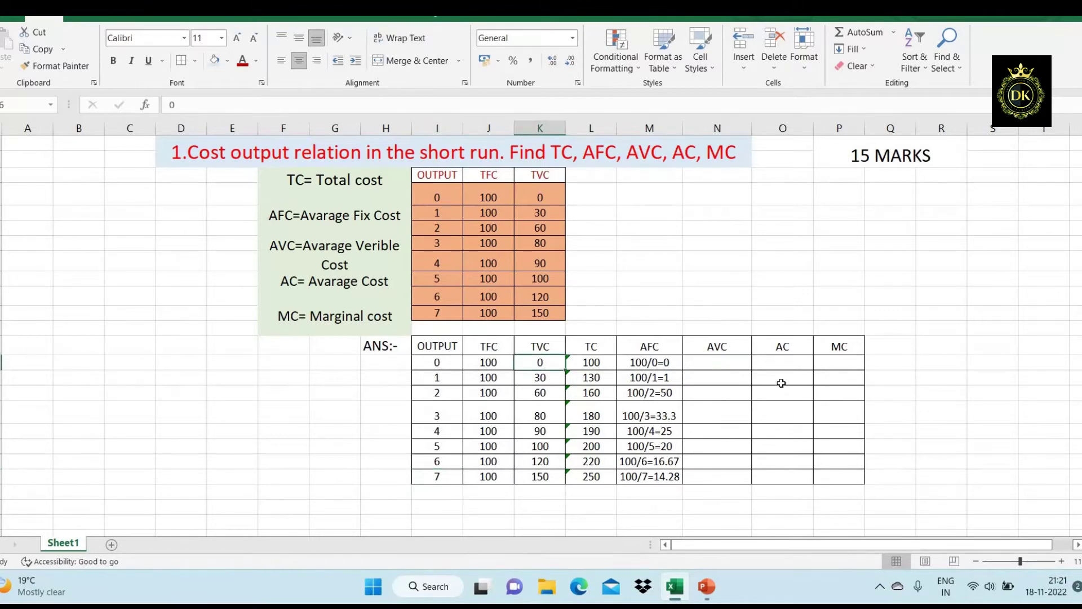
click(708, 365)
text(0)
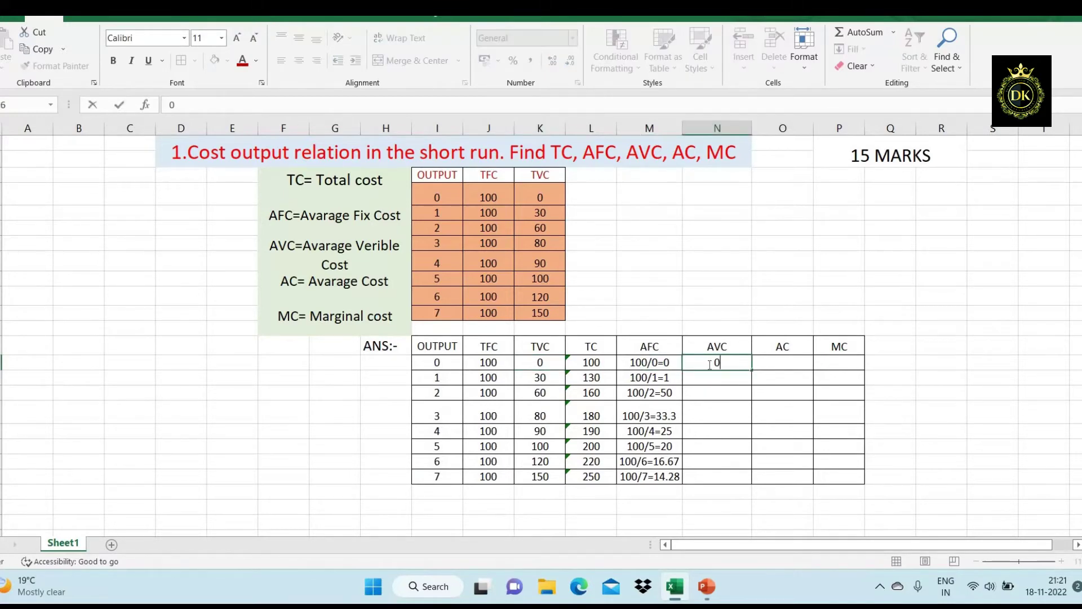
key(Return)
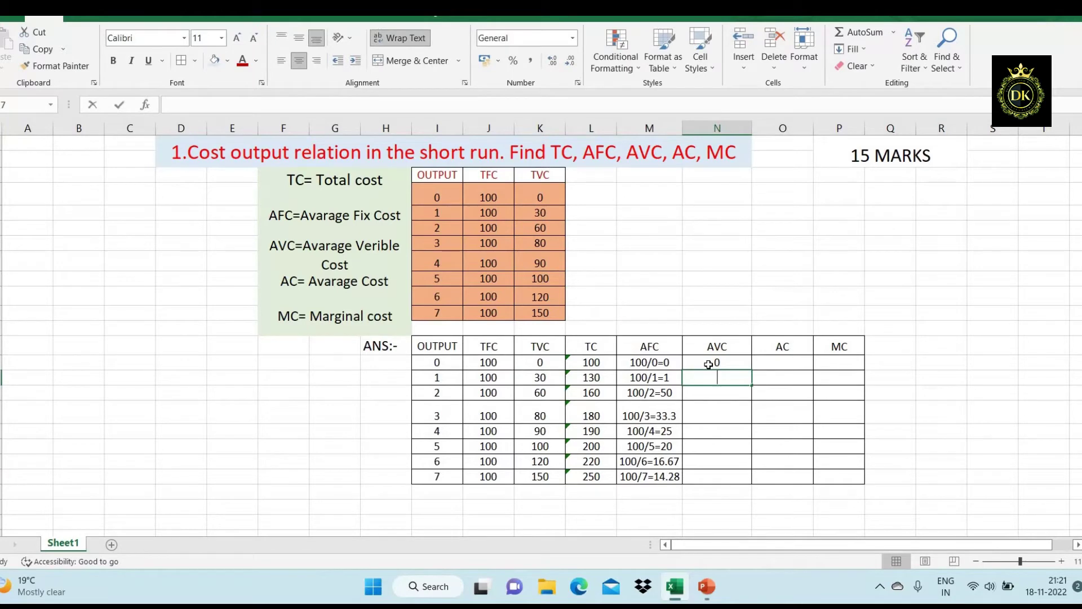
text(30/)
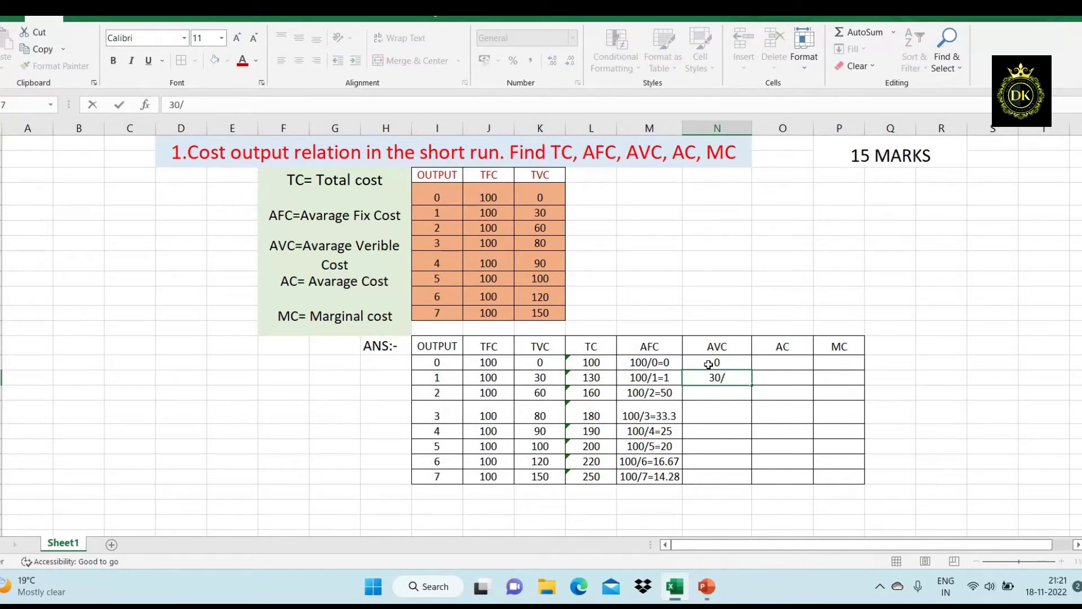
text(1=30)
key(Return)
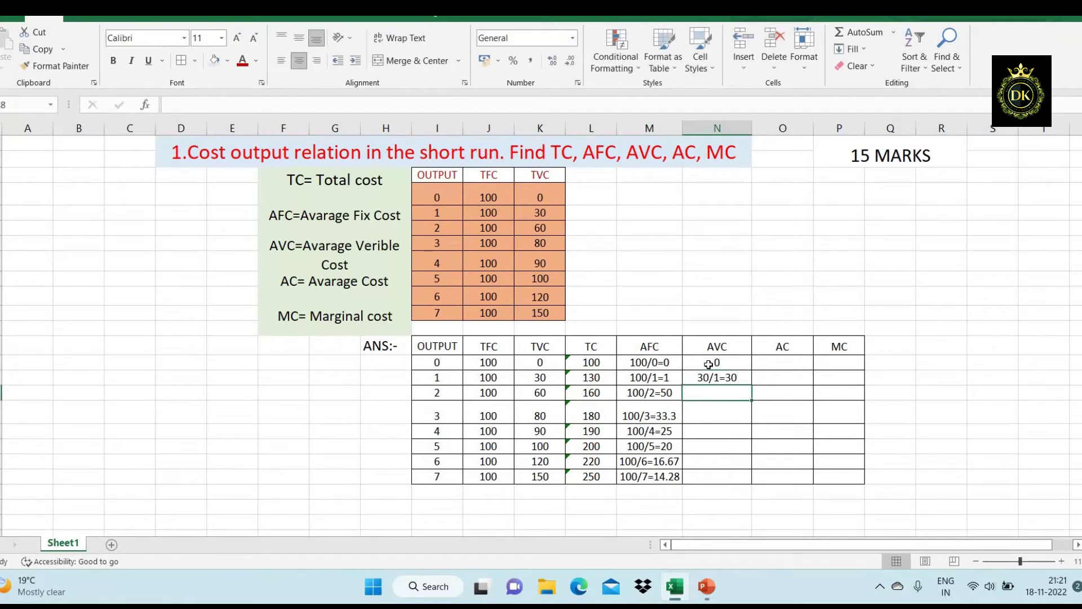
text(60)
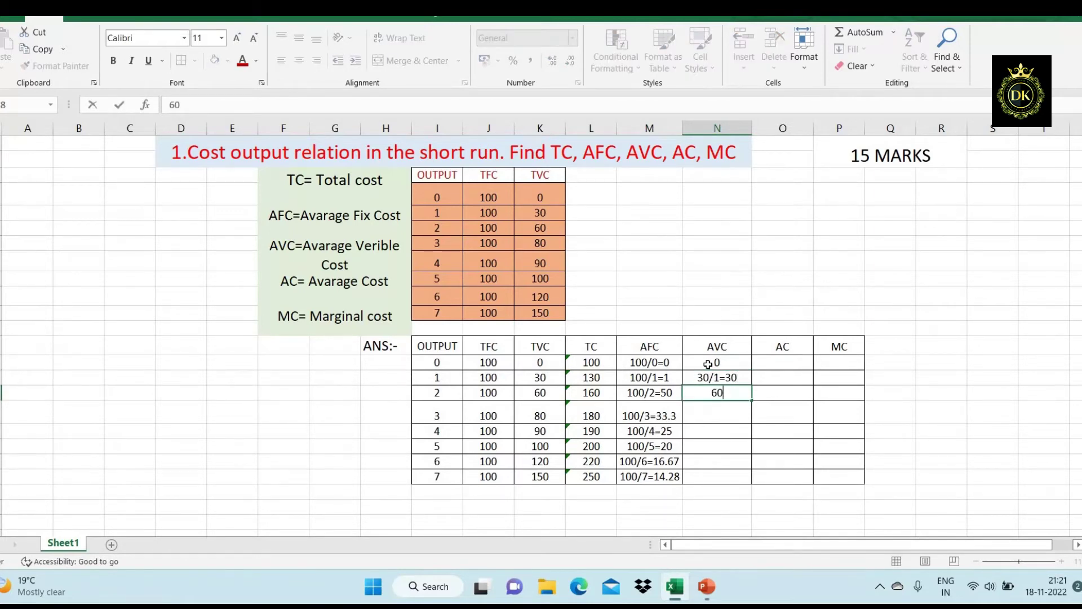
text(/2=30)
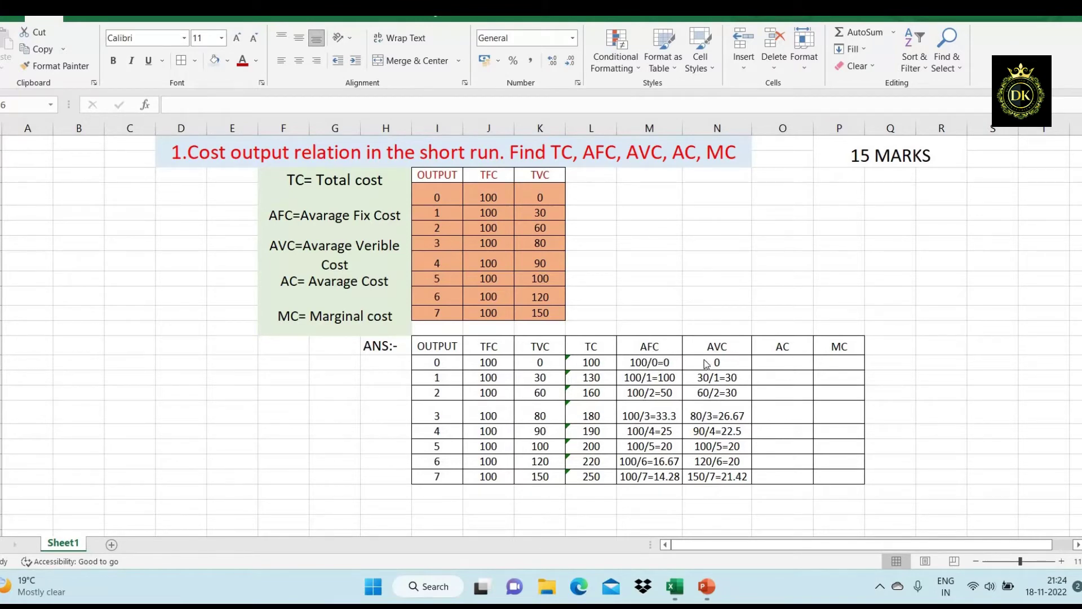
Enter the AC values for outputs 0 to 2 in the answer table as 0, 130 and 80
click(795, 363)
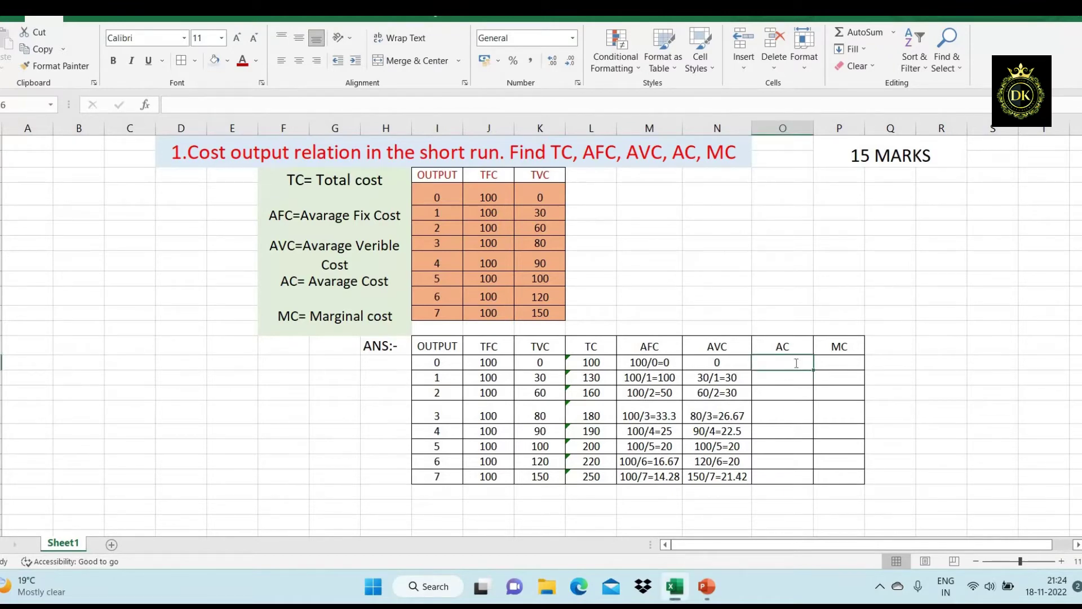
text(0)
key(Return)
text(130)
key(Return)
text(80)
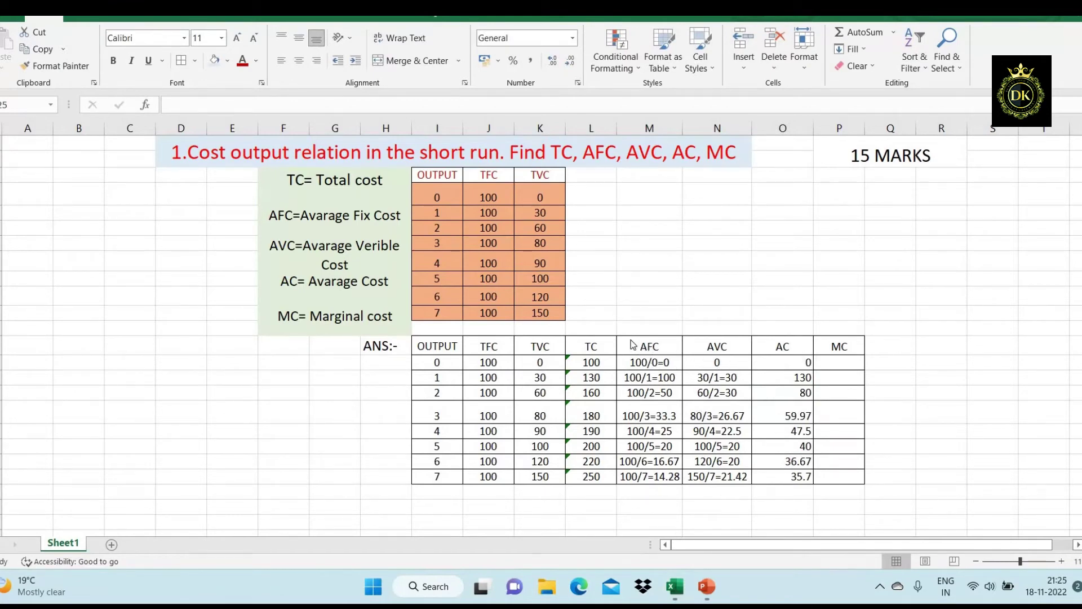
Enter the MC values for outputs 0 to 2 in the answer table as 0, 30 and 30
drag(633, 345, 718, 350)
click(794, 345)
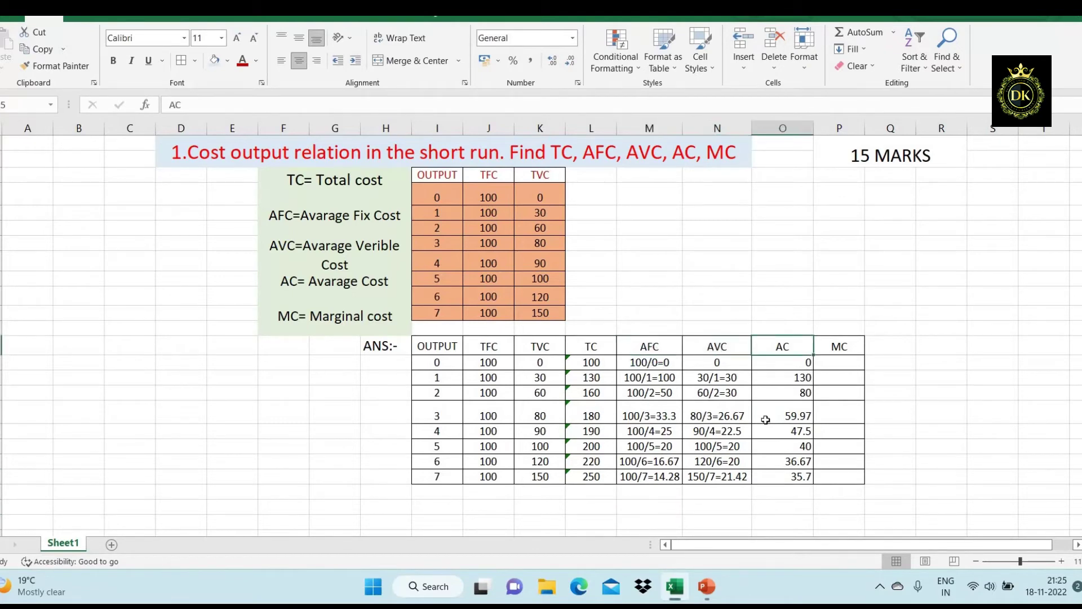
click(852, 347)
key(Return)
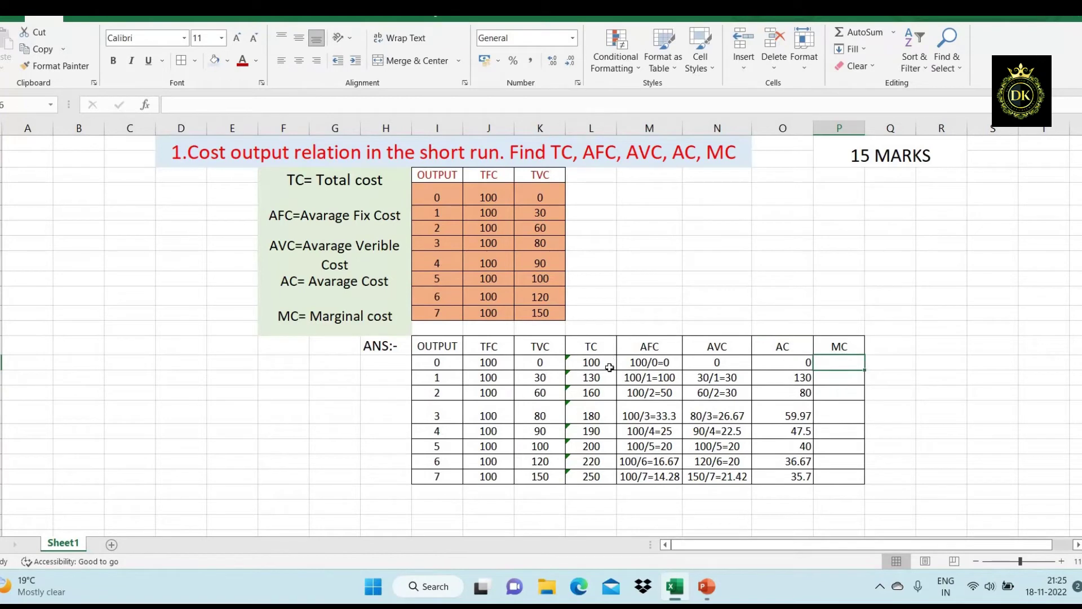
drag(608, 382, 603, 364)
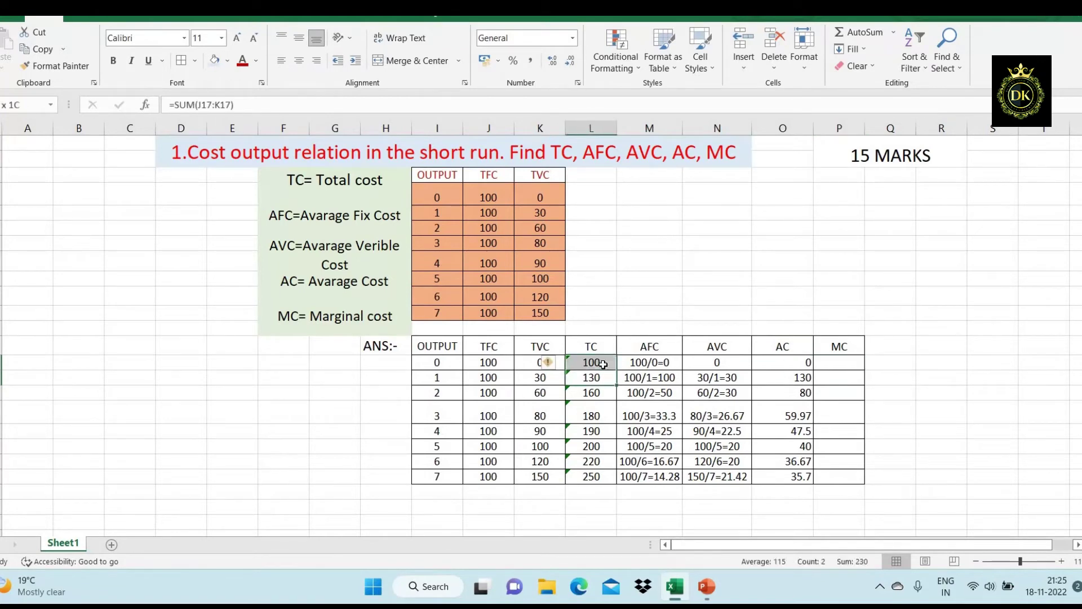
click(837, 363)
click(837, 363)
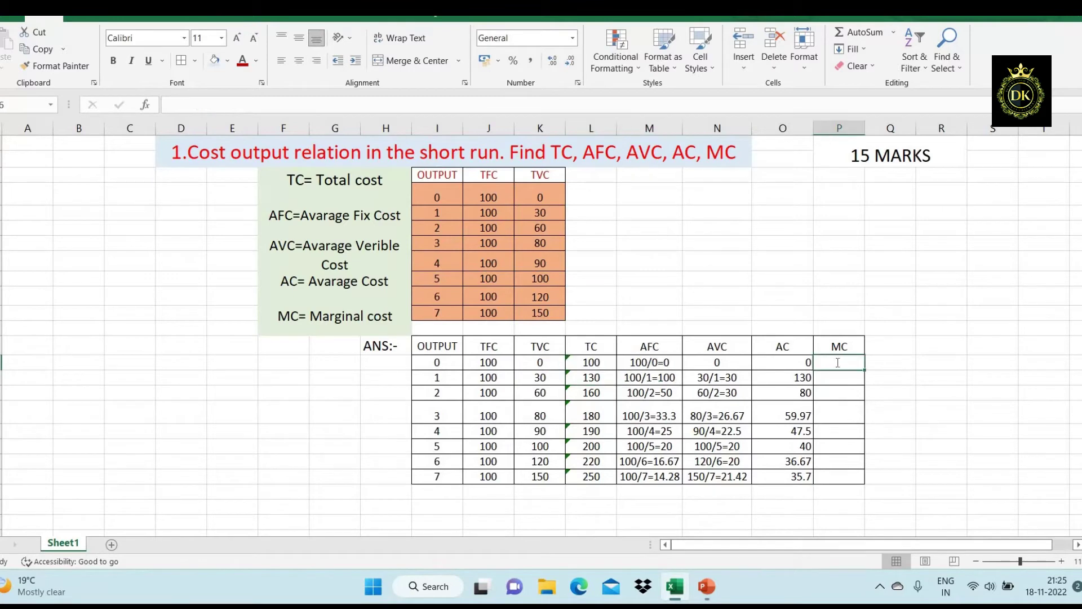
text(0)
key(Return)
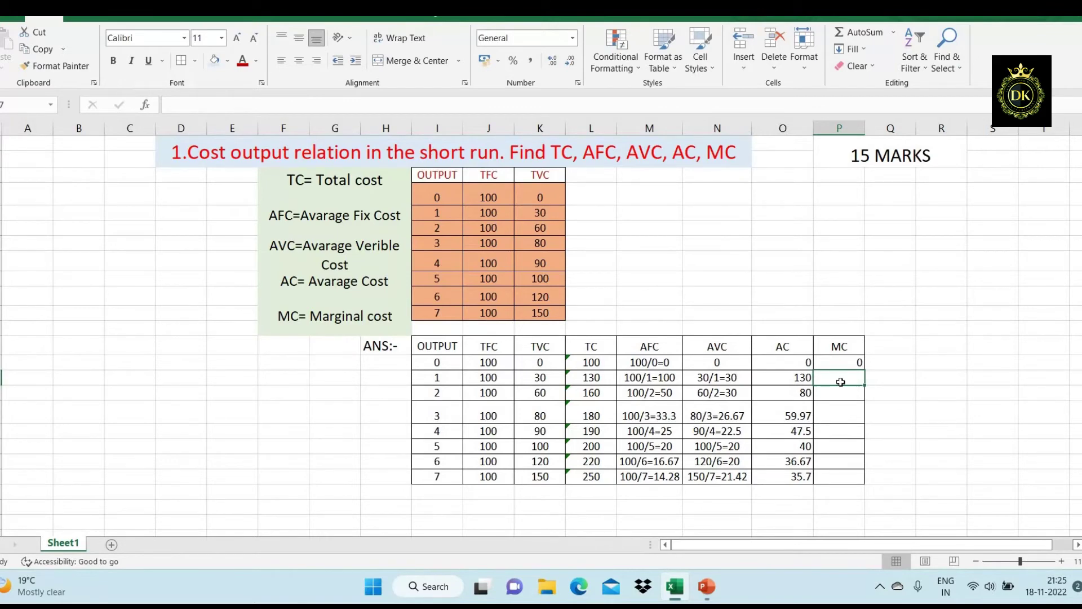
text(30)
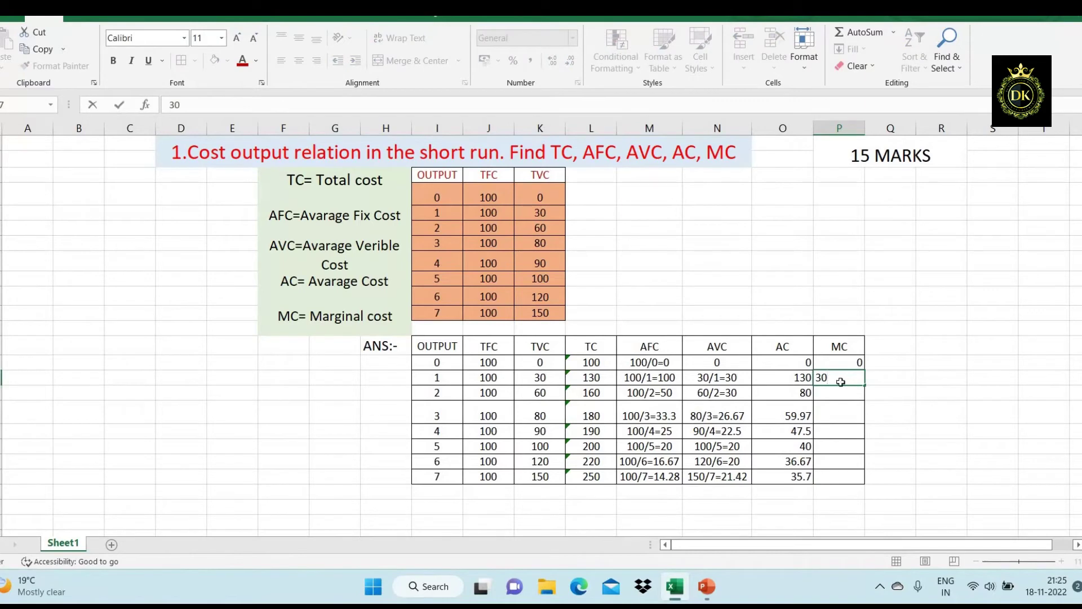
key(Return)
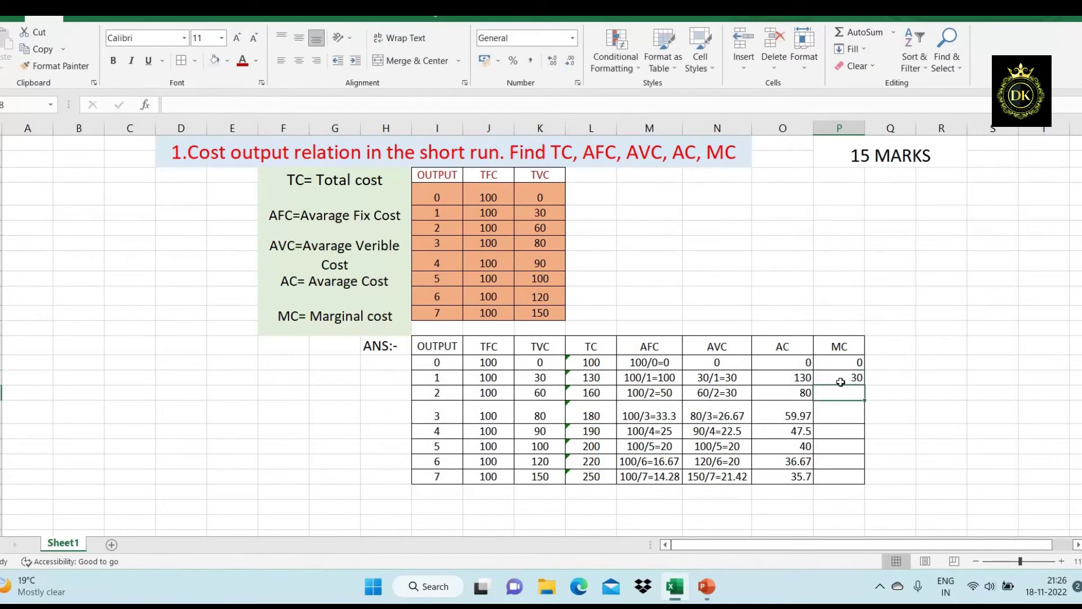
text(30)
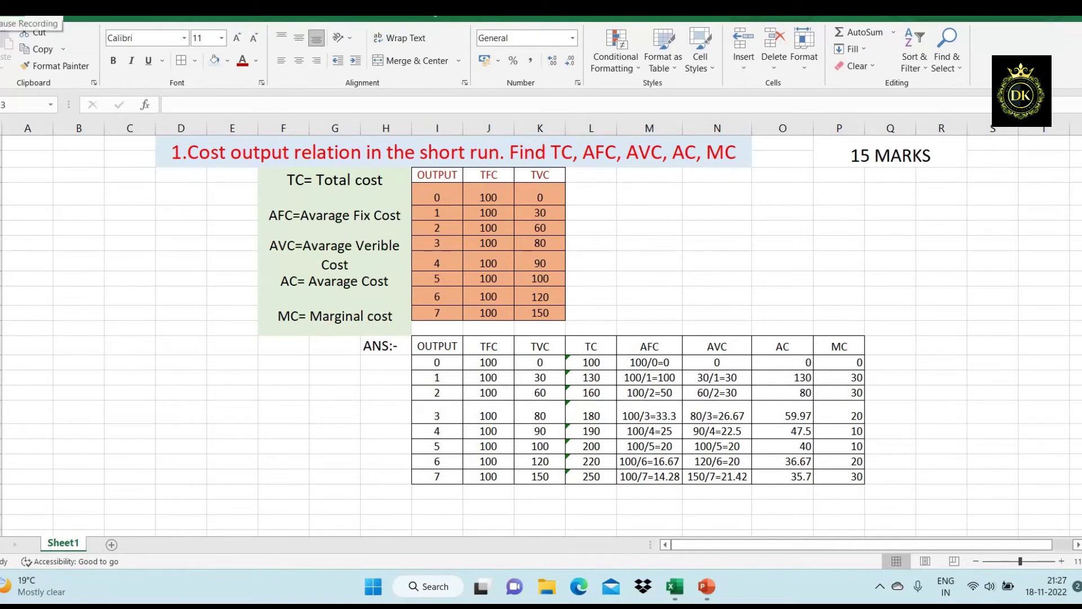
Copy the whole answer table from OUTPUT to MC and paste it onto the blank slide in PowerPoint
key(Up)
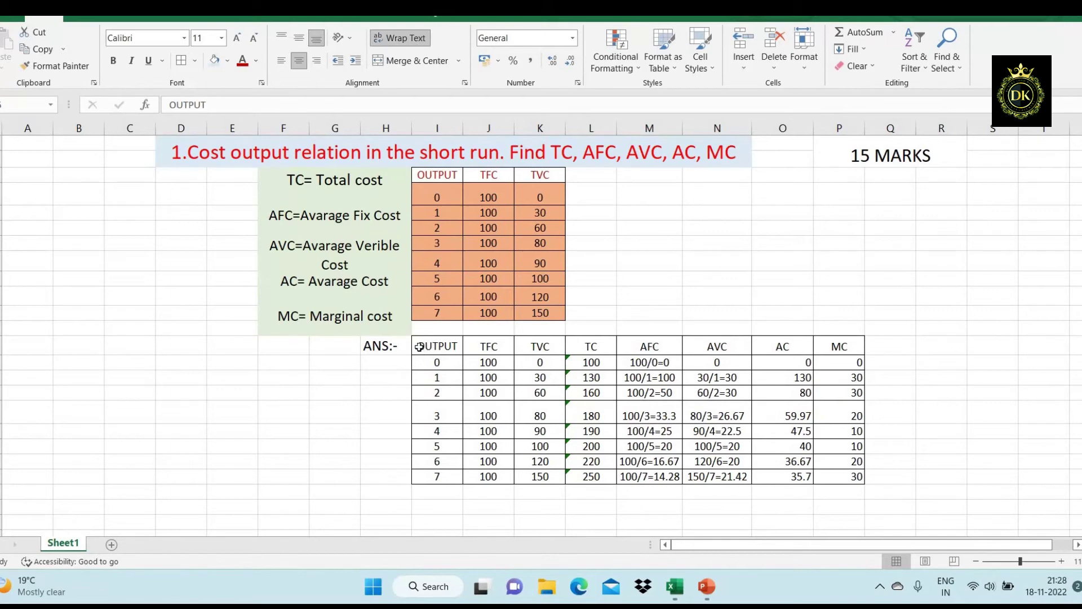
drag(420, 345, 845, 473)
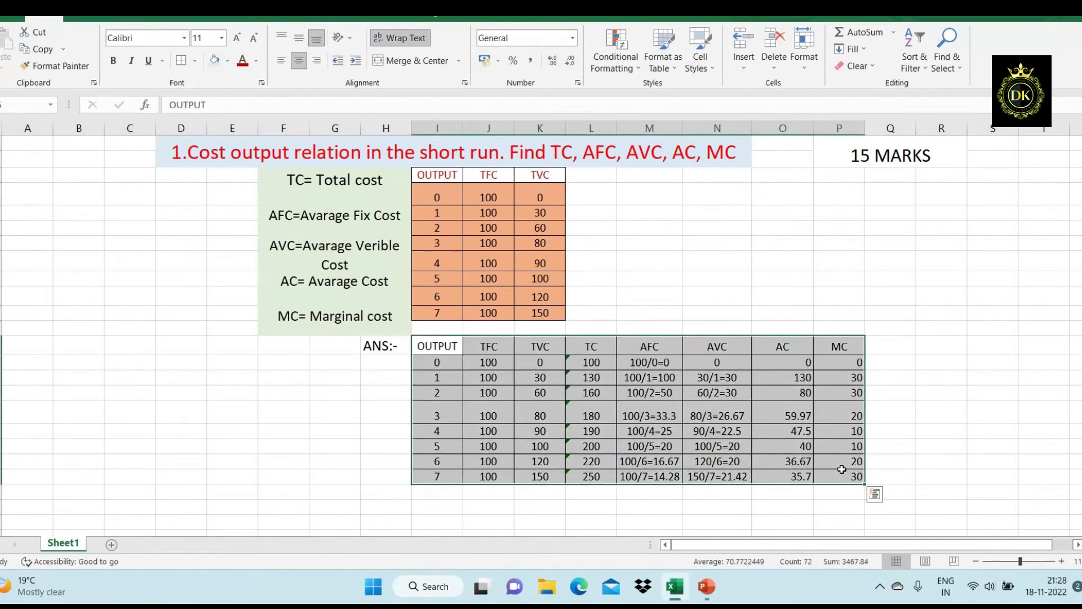
key(ctrl+c)
click(707, 586)
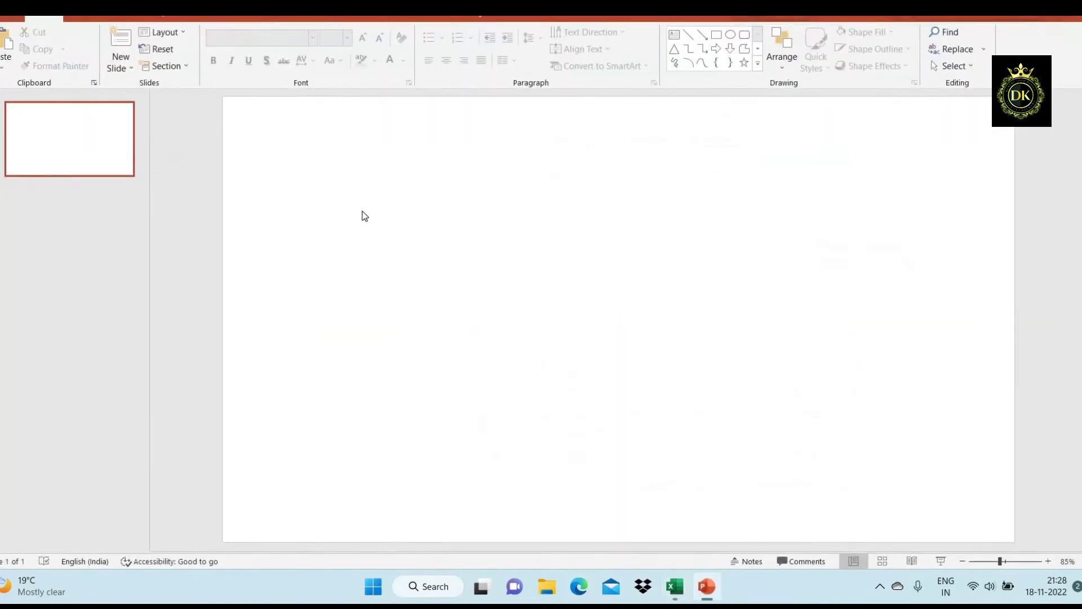
key(ctrl+v)
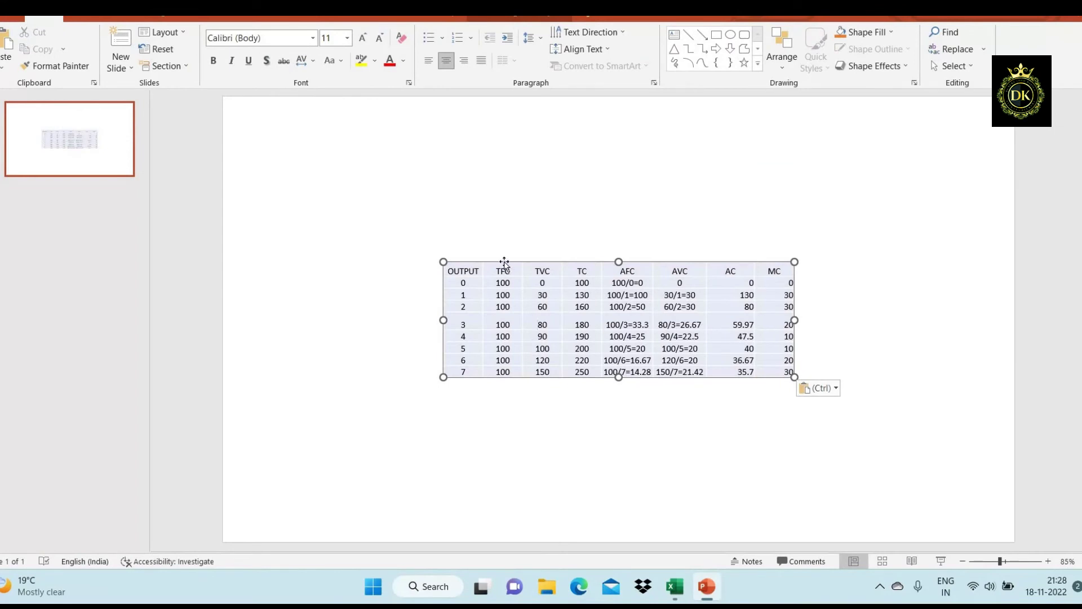
Move the pasted table to the slide's upper-left corner and enlarge it
drag(506, 263, 295, 105)
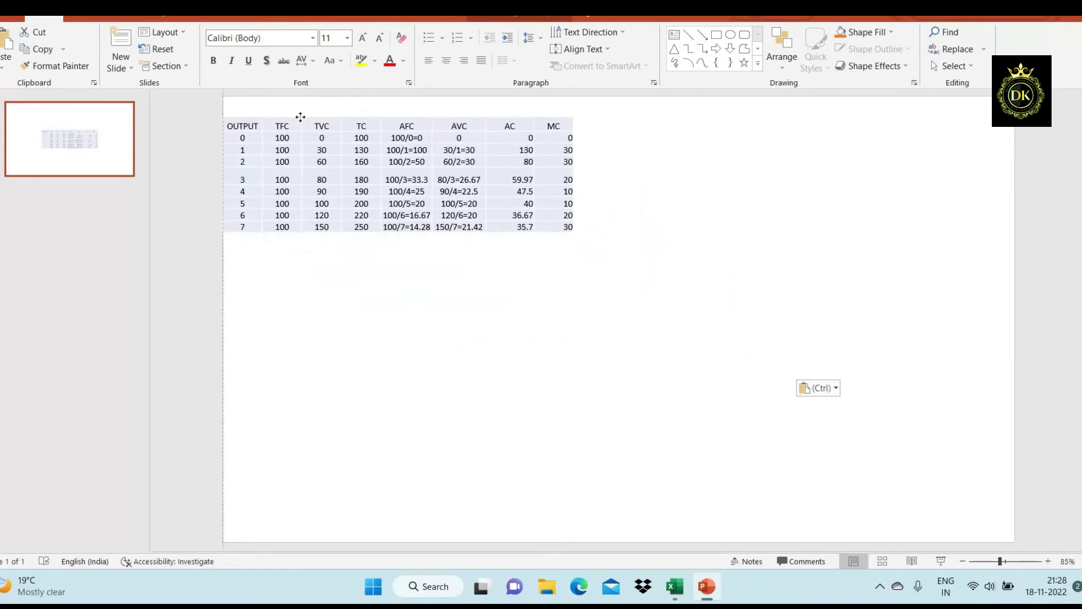
drag(612, 261, 691, 348)
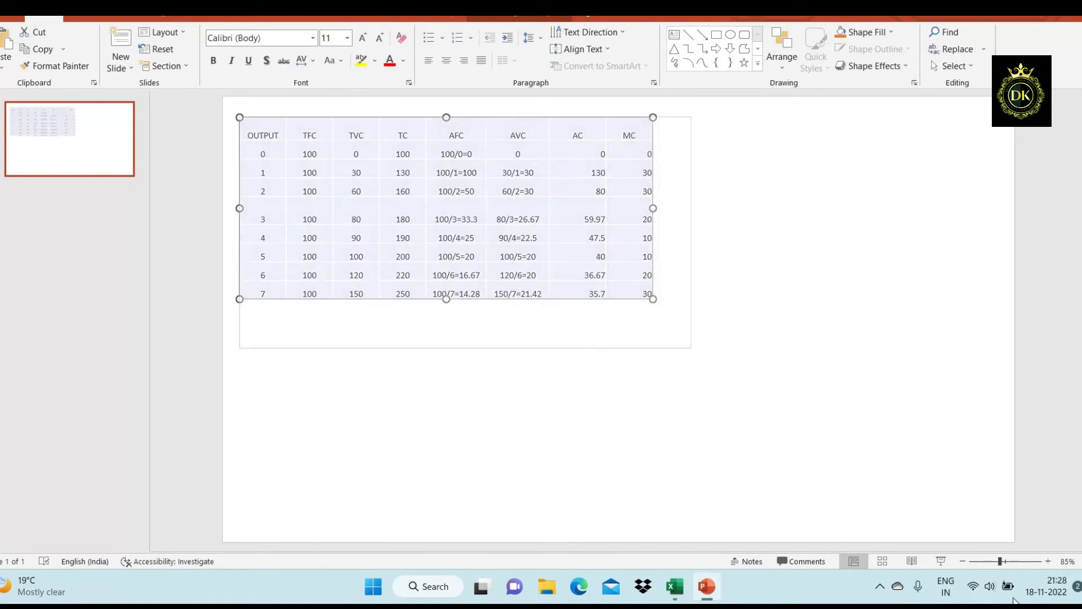
click(1047, 561)
click(1047, 561)
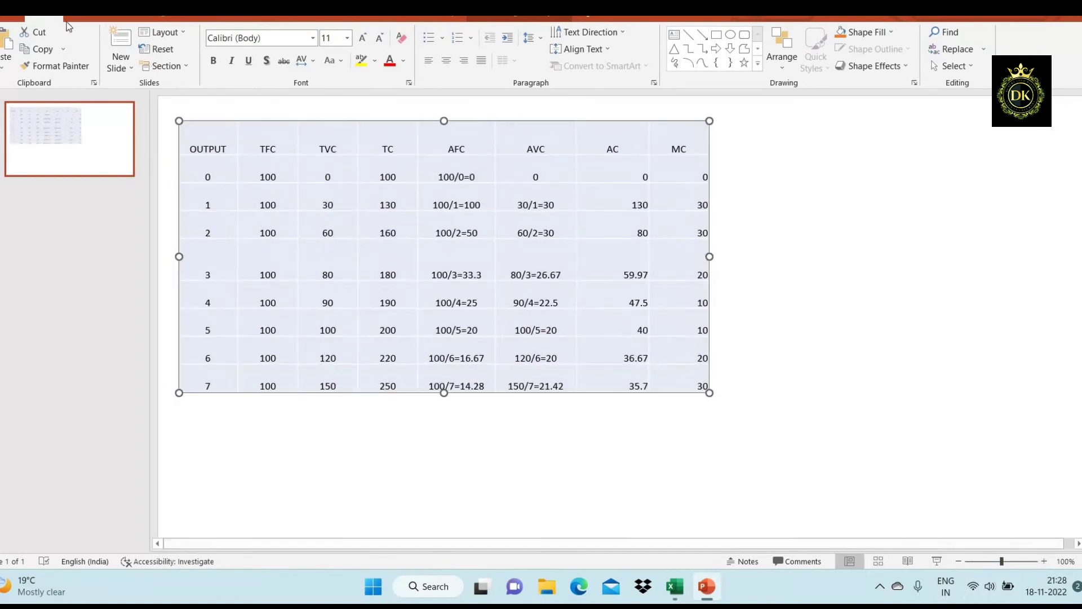
Circle the TFC, TVC and TC headings of the table together with the black pen
click(207, 19)
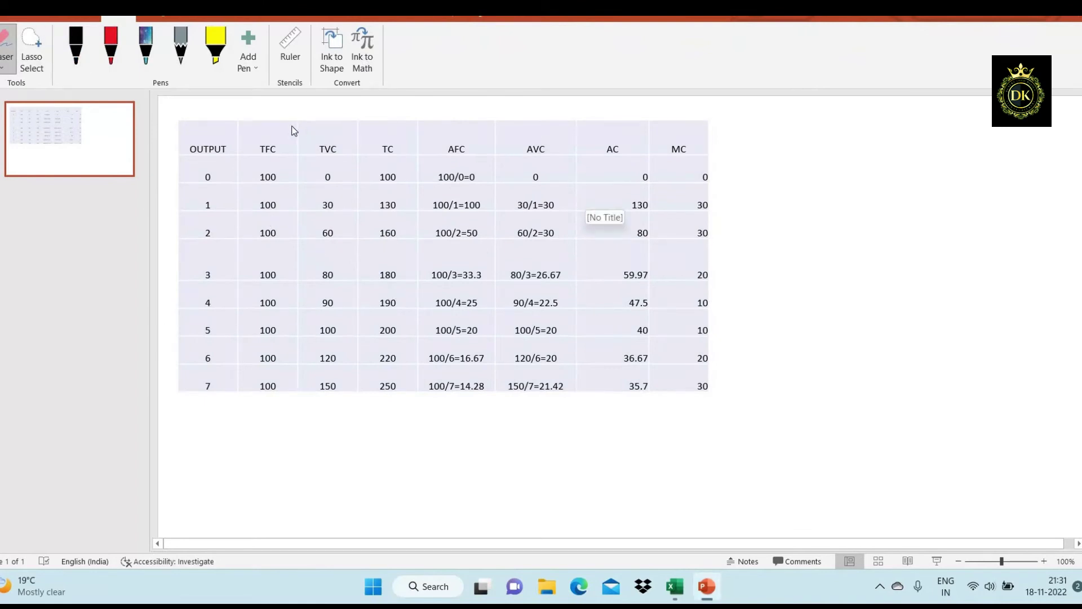
click(75, 53)
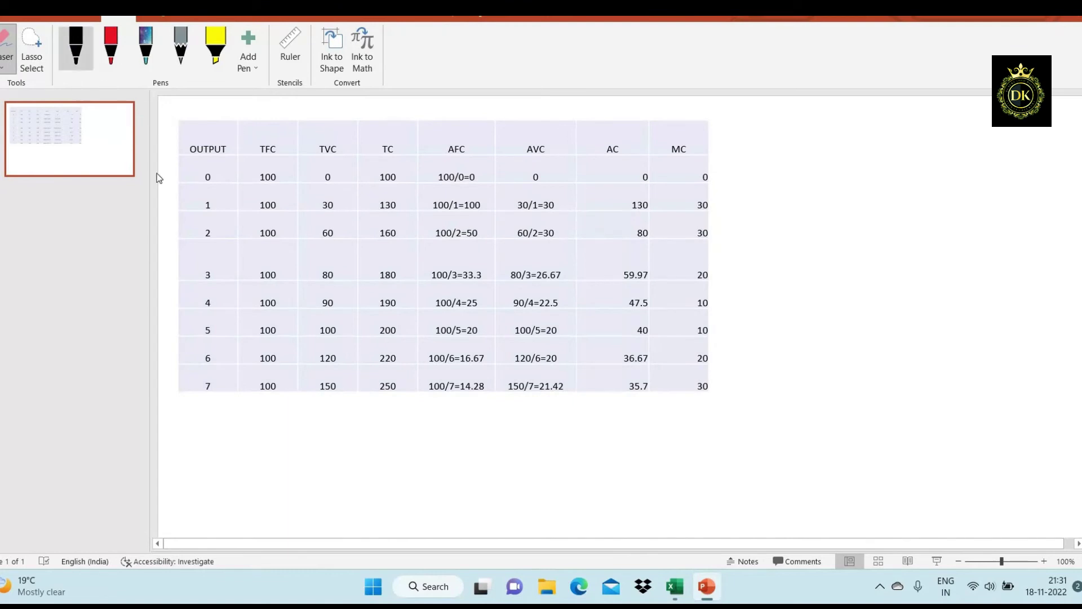
mouse_move(258, 121)
mouse_down()
mouse_move(257, 165)
mouse_move(440, 173)
mouse_move(361, 126)
mouse_move(257, 124)
mouse_up()
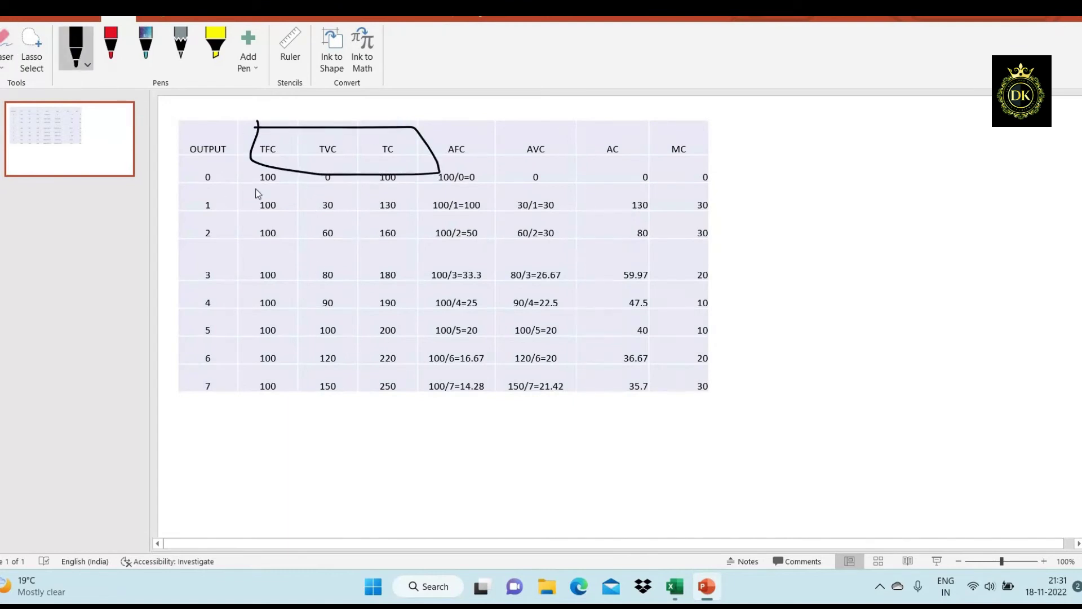
Sketch two arrowed graph axes beside the table in black, labelling the horizontal axis output and the vertical axis cost
mouse_move(810, 190)
mouse_down()
mouse_move(790, 321)
mouse_move(953, 345)
mouse_move(918, 359)
mouse_up()
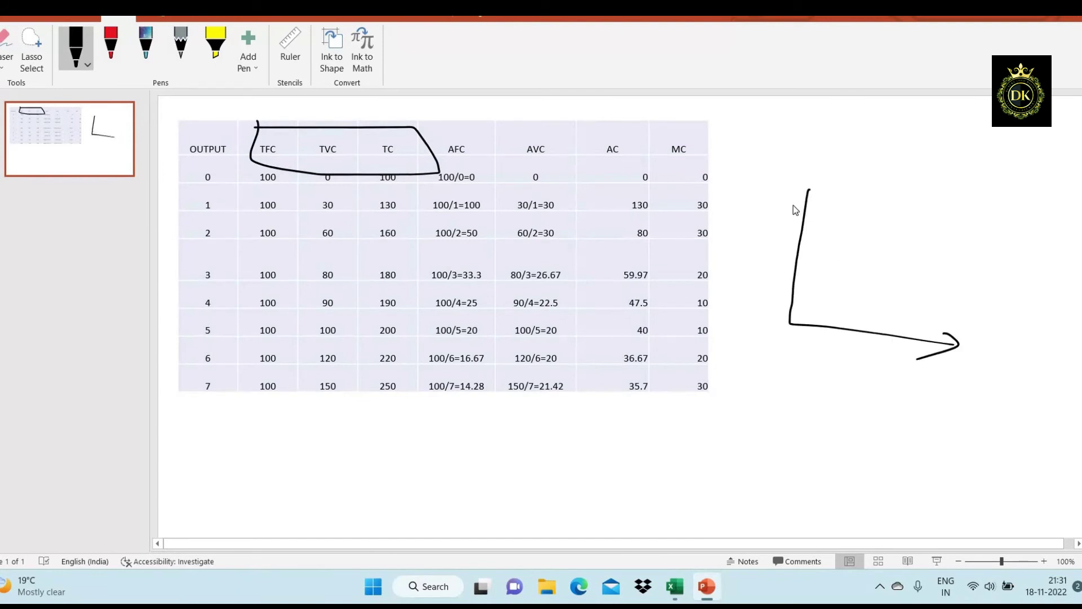
drag(794, 204, 816, 198)
mouse_move(835, 356)
mouse_down()
mouse_move(830, 372)
mouse_move(872, 363)
mouse_up()
drag(874, 398, 882, 351)
mouse_move(705, 285)
mouse_down()
mouse_move(758, 253)
mouse_move(705, 288)
mouse_move(775, 259)
mouse_move(787, 279)
mouse_up()
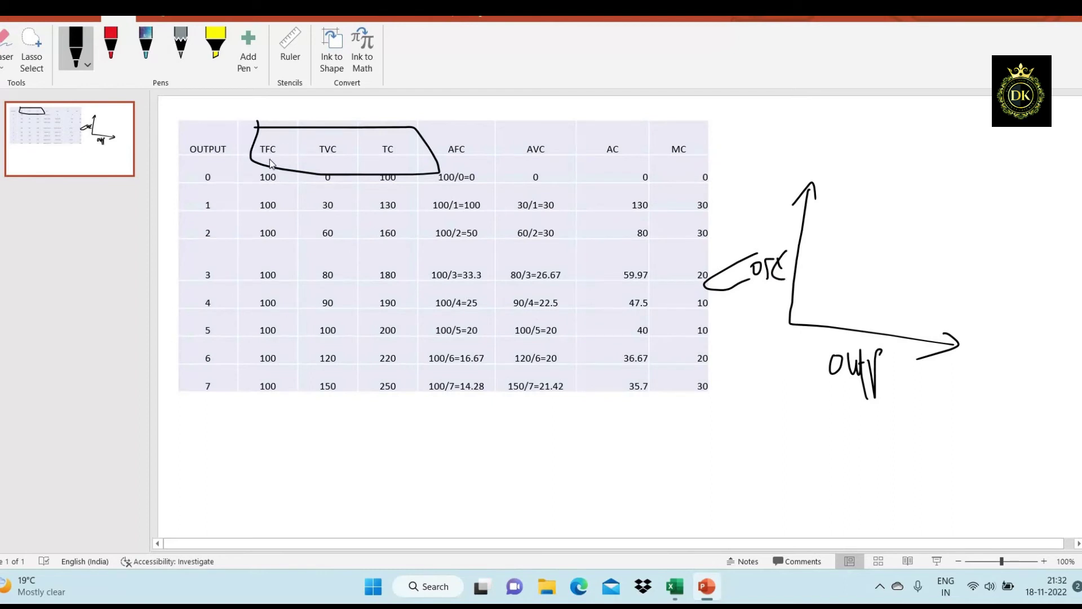
Circle the TFC heading and draw a nearly flat TFC line across the graph with its label
mouse_move(270, 162)
mouse_down()
mouse_move(304, 152)
mouse_move(291, 135)
mouse_move(262, 136)
mouse_up()
mouse_move(797, 267)
mouse_down()
mouse_move(908, 288)
mouse_move(970, 284)
mouse_move(962, 323)
mouse_up()
mouse_move(996, 284)
mouse_down()
mouse_move(985, 285)
mouse_move(983, 326)
mouse_move(996, 303)
mouse_move(1031, 289)
mouse_move(1015, 317)
mouse_up()
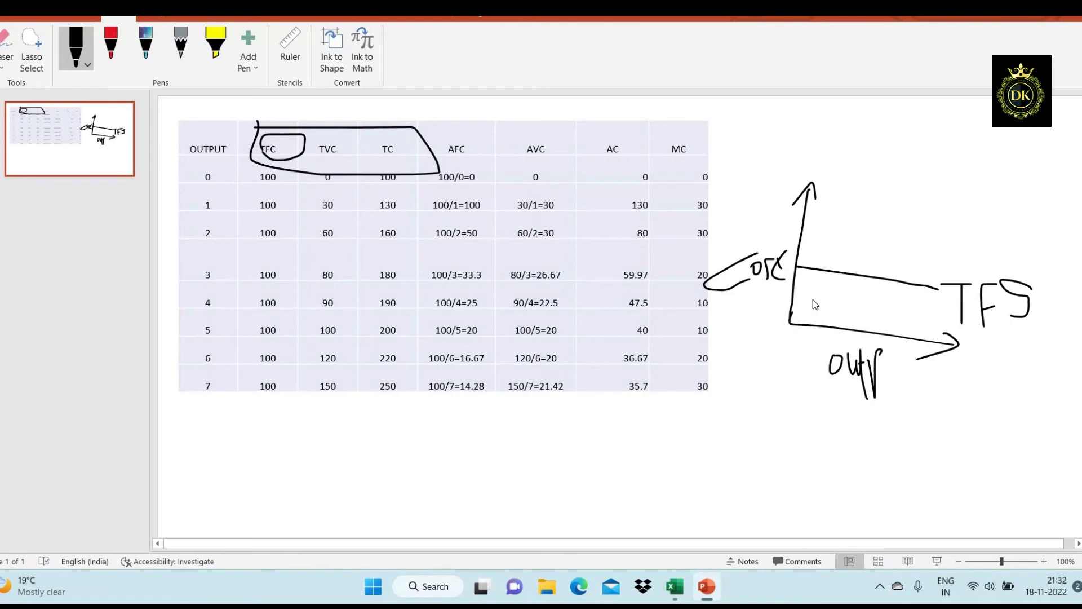
Draw a rising TVC curve from the origin and a TC curve from the start of the TFC line, labelling both
mouse_move(790, 318)
mouse_down()
mouse_move(831, 301)
mouse_move(932, 224)
mouse_up()
click(989, 215)
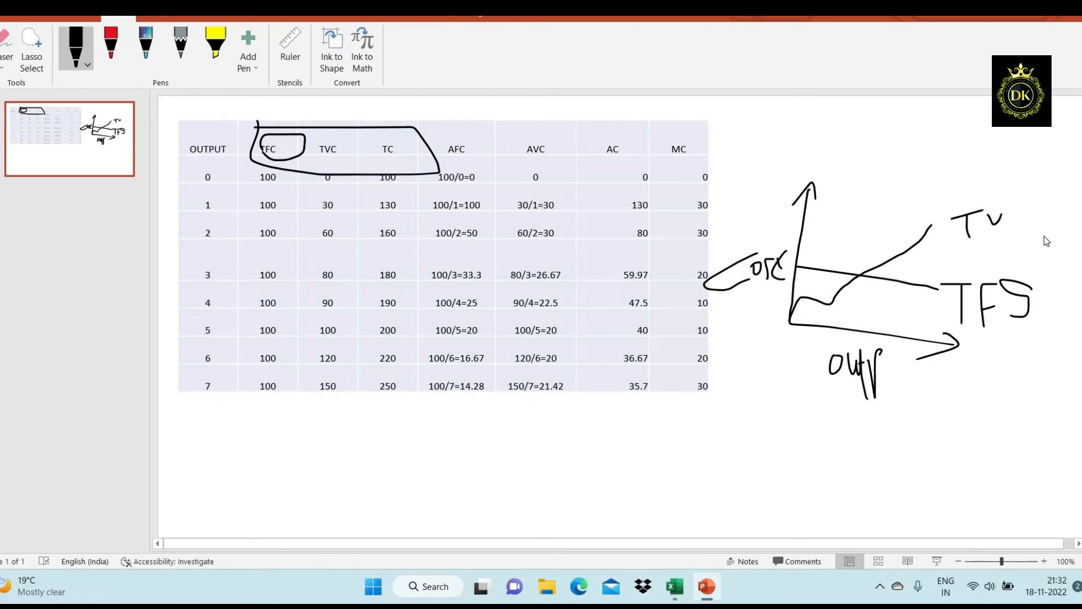
mouse_move(1036, 217)
mouse_down()
mouse_move(1007, 225)
mouse_move(1044, 237)
mouse_up()
mouse_move(796, 260)
mouse_down()
mouse_move(865, 239)
mouse_move(924, 197)
mouse_move(992, 123)
mouse_move(1038, 150)
mouse_up()
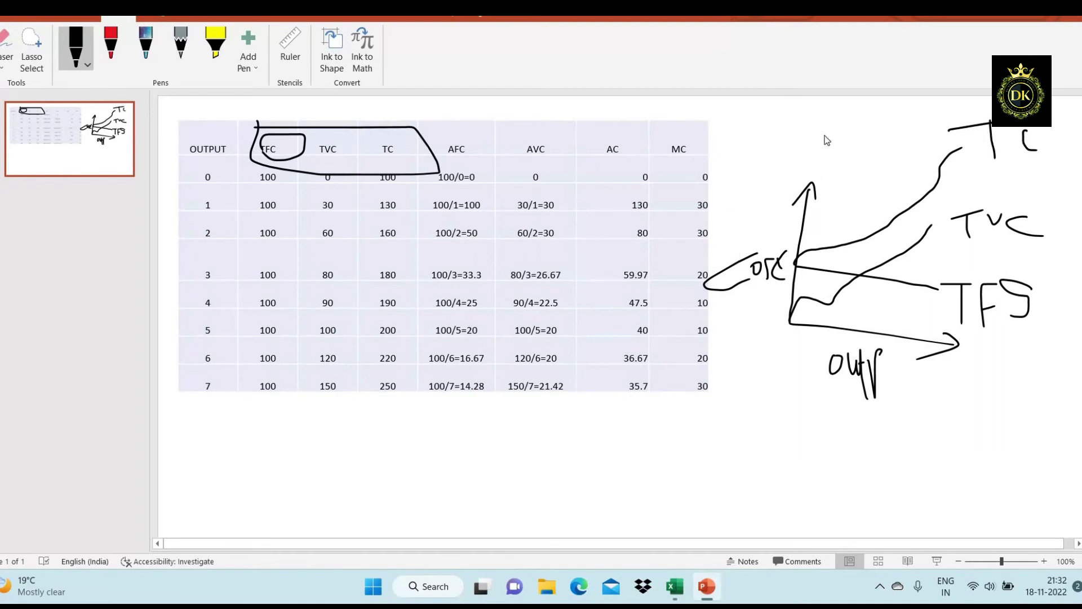
Circle the finished graph and the AFC, AVC, AC and MC headings with the multicoloured pen
click(145, 45)
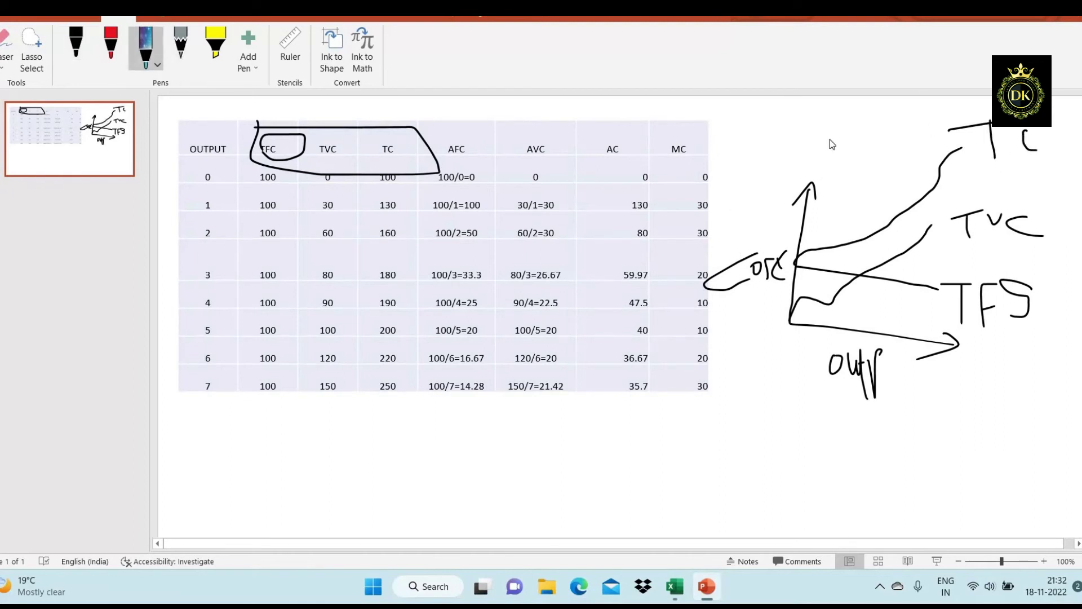
mouse_move(679, 189)
mouse_down()
mouse_move(830, 124)
mouse_move(958, 416)
mouse_move(1018, 166)
mouse_move(830, 124)
mouse_up()
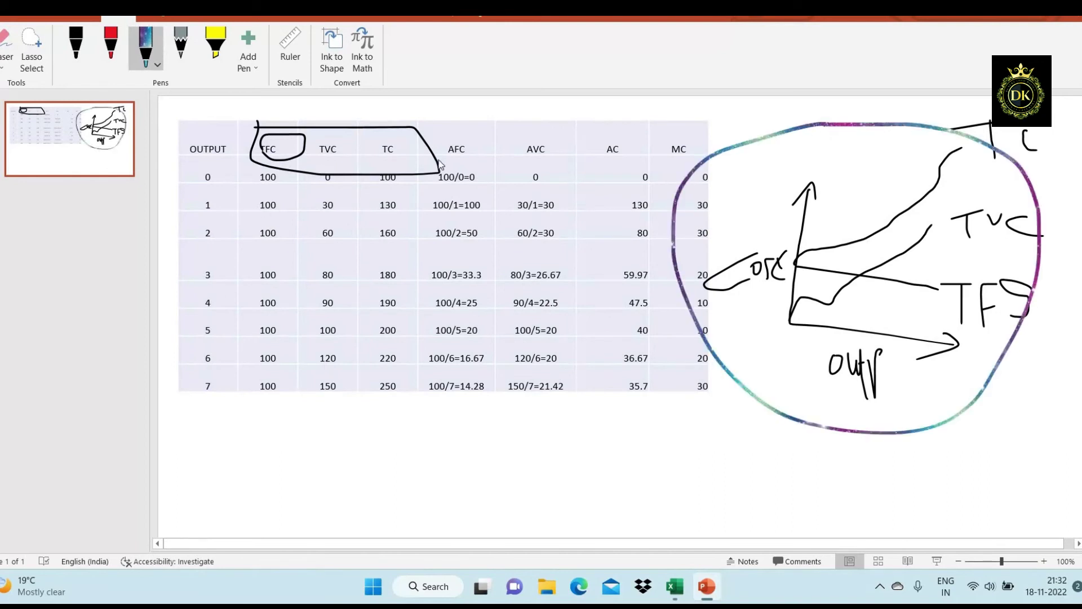
mouse_move(434, 153)
mouse_down()
mouse_move(648, 167)
mouse_move(698, 143)
mouse_move(593, 127)
mouse_move(466, 132)
mouse_move(435, 159)
mouse_up()
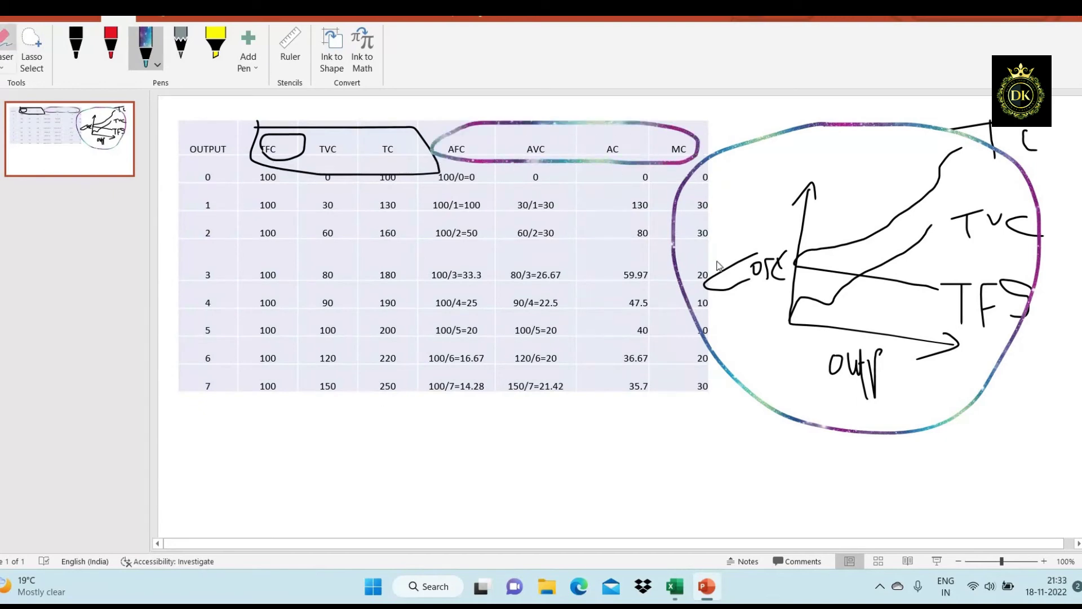
Erase the ink of the graph and the heading circles from the slide
click(7, 44)
mouse_move(967, 172)
mouse_down()
mouse_move(631, 259)
mouse_move(804, 295)
mouse_move(783, 279)
mouse_move(862, 387)
mouse_up()
mouse_move(944, 362)
mouse_down()
mouse_move(840, 363)
mouse_move(1025, 138)
mouse_move(1032, 221)
mouse_move(1006, 222)
mouse_up()
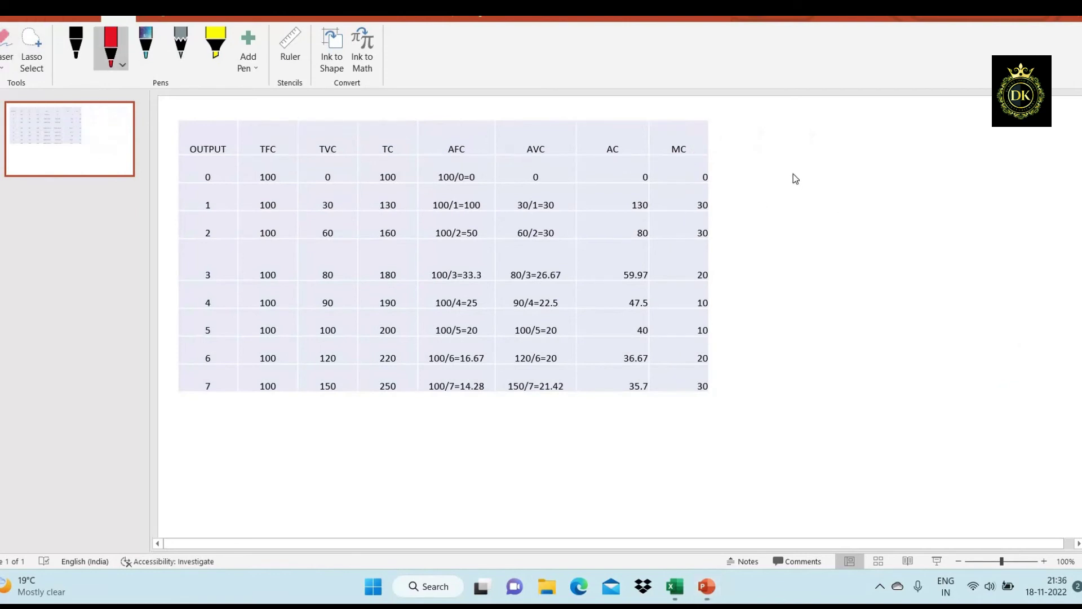
Sketch new arrowed graph axes beside the table in red, labelling the horizontal axis output and the vertical axis cost
mouse_move(793, 175)
mouse_down()
mouse_move(804, 273)
mouse_move(911, 297)
mouse_move(997, 296)
mouse_move(986, 324)
mouse_up()
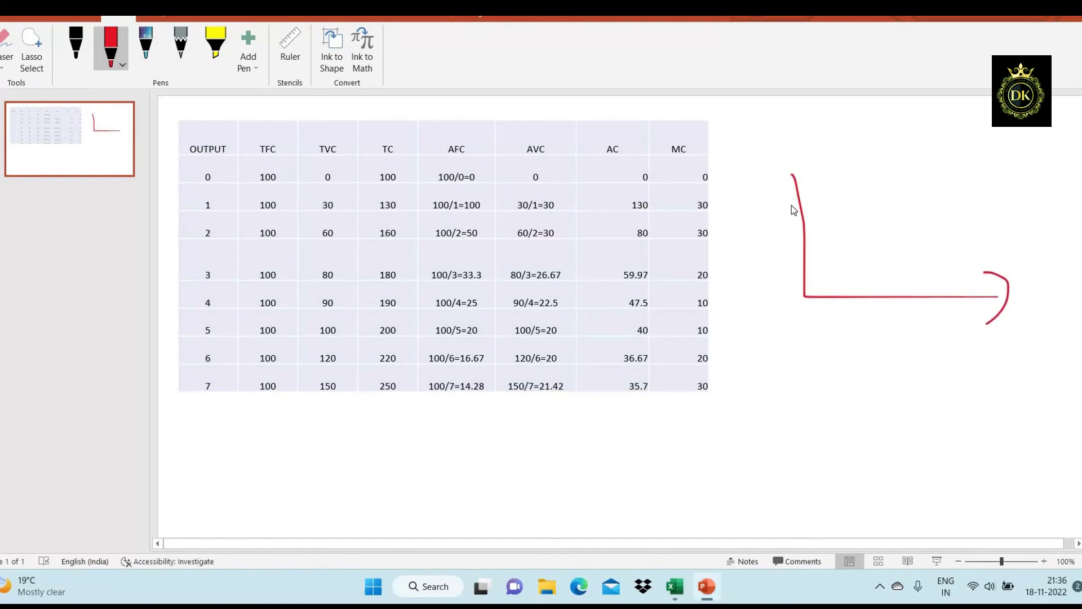
drag(790, 204, 812, 193)
drag(893, 339, 893, 346)
mouse_move(924, 304)
mouse_down()
mouse_move(938, 354)
mouse_move(917, 327)
mouse_up()
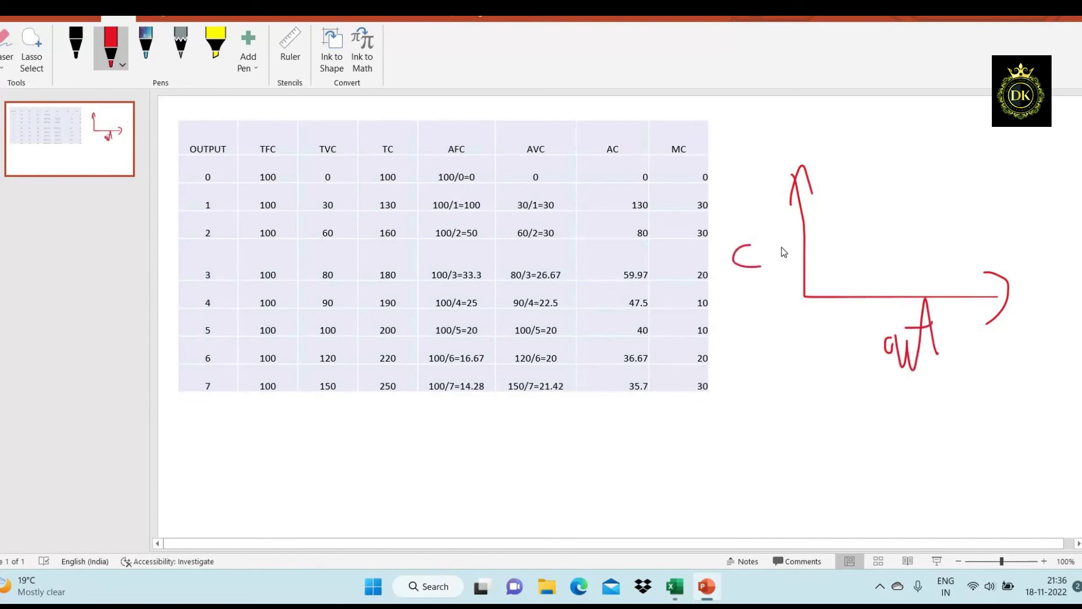
mouse_move(780, 254)
mouse_down()
mouse_move(782, 241)
mouse_move(793, 248)
mouse_up()
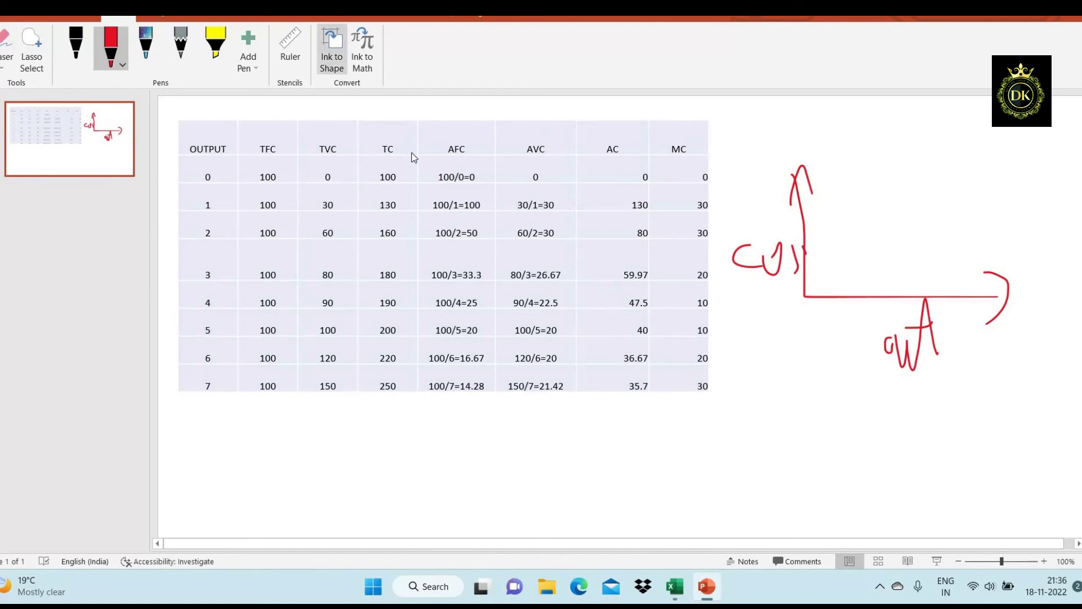